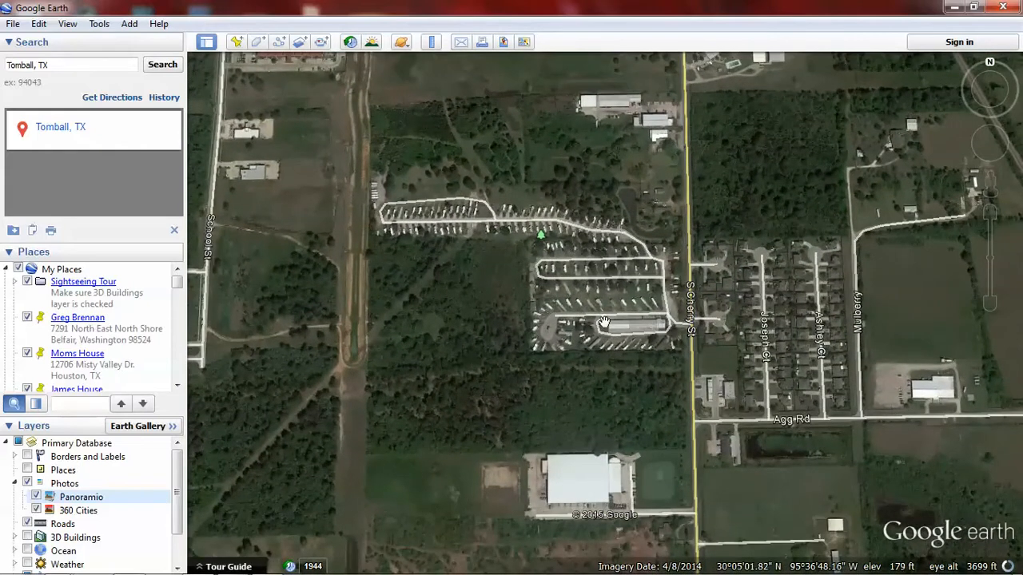
Step: Turn on historical imagery for the area around S Cherry St and open the line Ruler, placed clear of the time slider
{"action": "scroll", "coordinate": [408, 312], "scroll_direction": "down", "scroll_amount": 3}
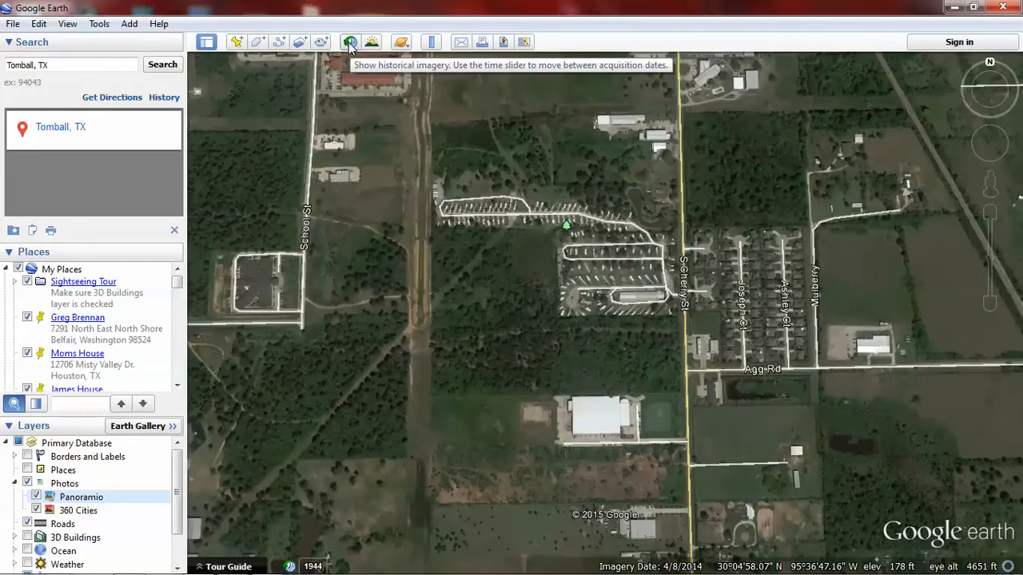
{"action": "left_click", "coordinate": [349, 43]}
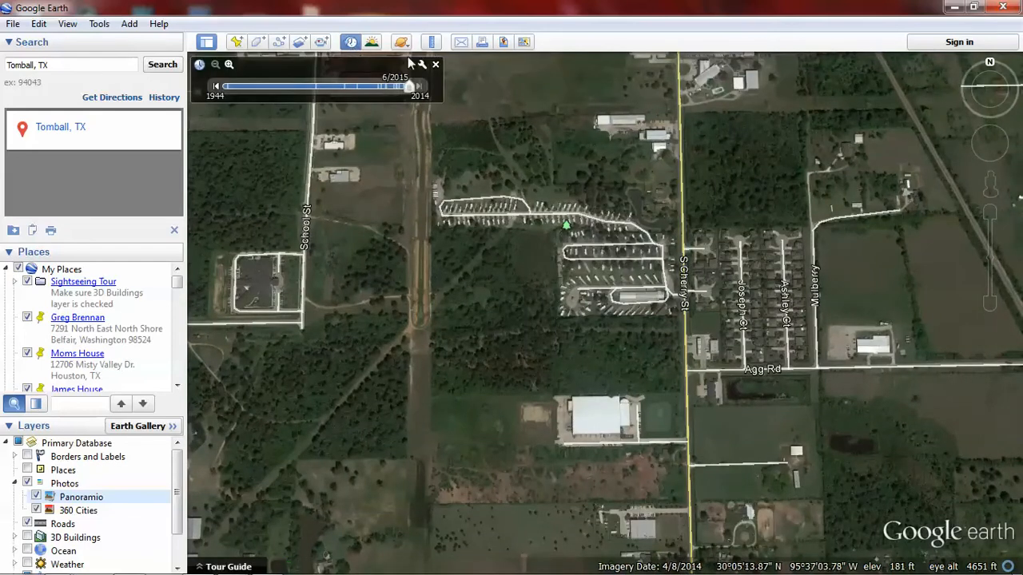
{"action": "left_click", "coordinate": [431, 42]}
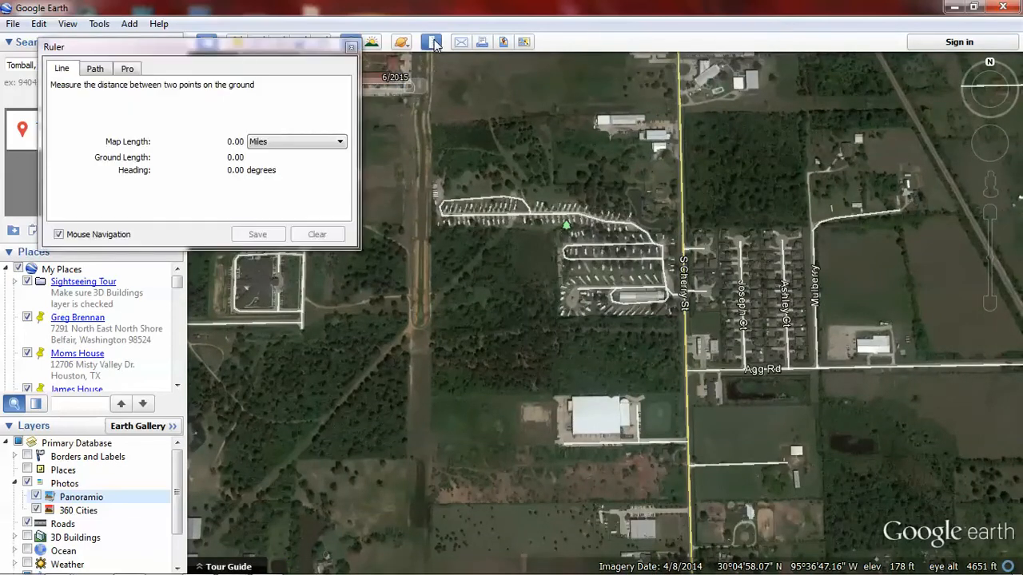
{"action": "left_click_drag", "start_coordinate": [257, 62], "coordinate": [286, 149]}
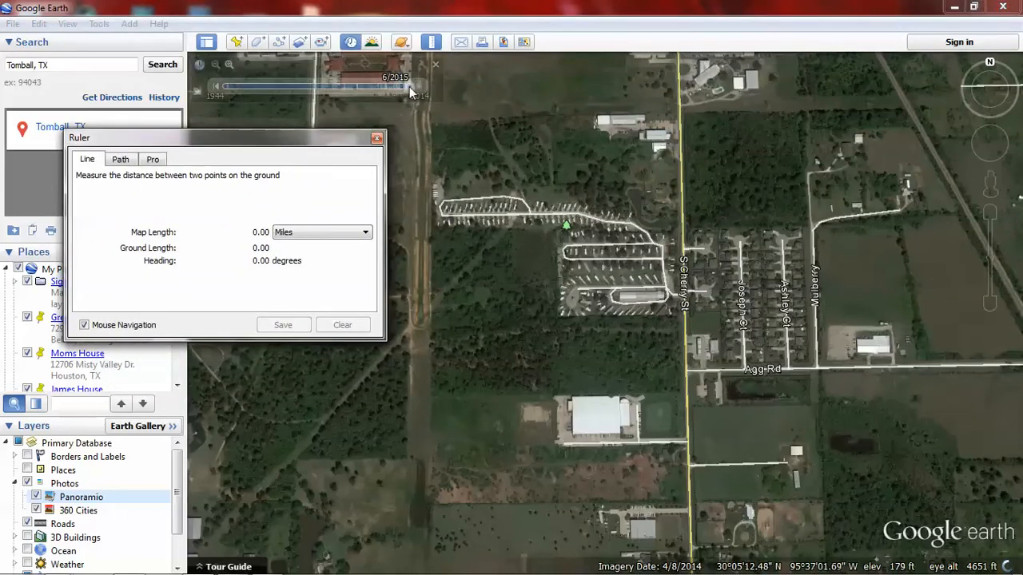
Step: View the farmstead west of S Cherry St near Agg Rd in the 12/1944 imagery, and compare it with the 4/2014 imagery
{"action": "left_click_drag", "start_coordinate": [409, 86], "coordinate": [212, 100]}
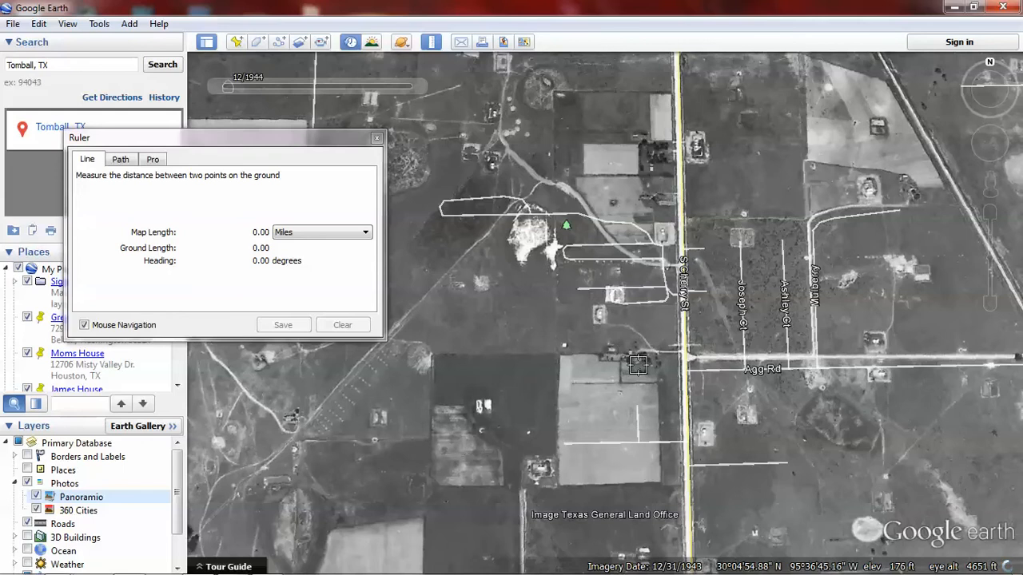
{"action": "scroll", "coordinate": [621, 352], "scroll_direction": "up", "scroll_amount": 3}
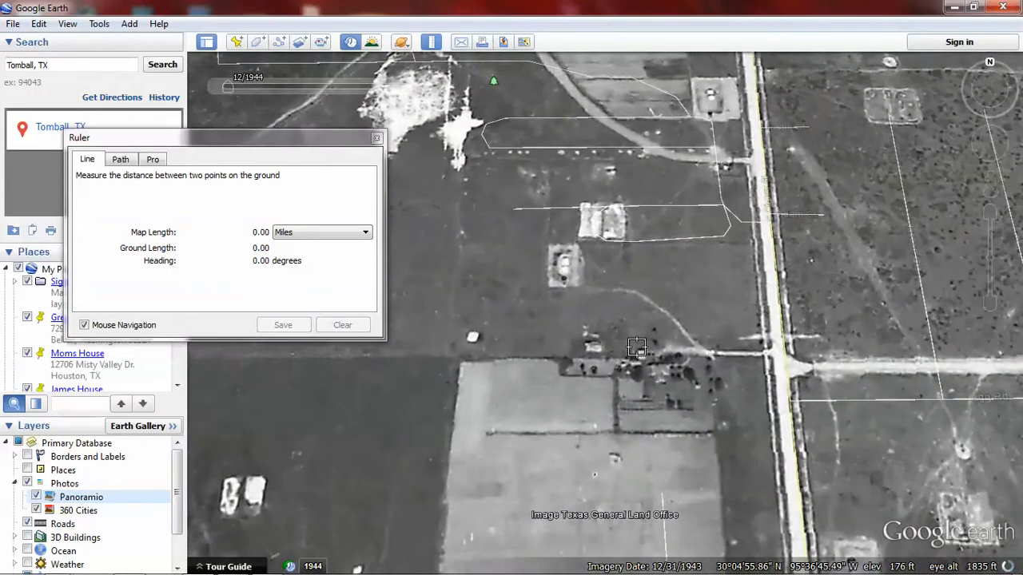
{"action": "left_click_drag", "start_coordinate": [637, 348], "coordinate": [549, 327]}
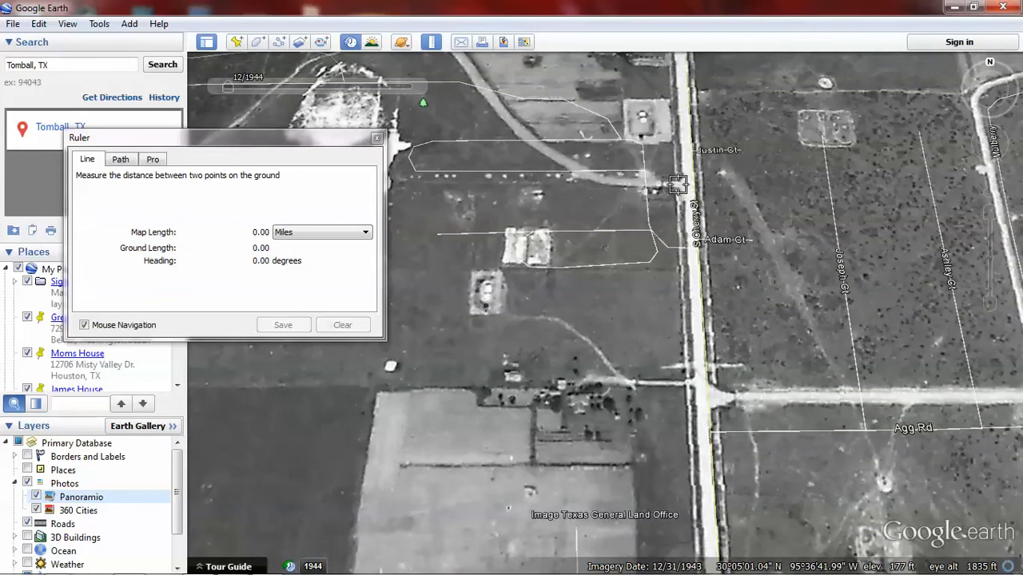
{"action": "mouse_move", "coordinate": [233, 98]}
{"action": "left_click_drag", "start_coordinate": [228, 90], "coordinate": [410, 86]}
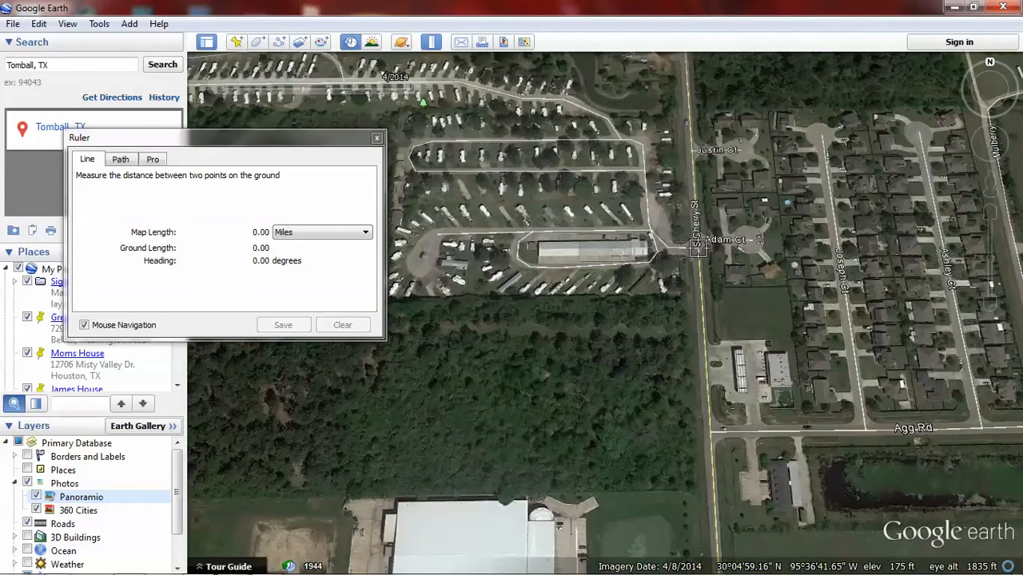
Step: Return the imagery to 12/1944 and measure a straight line from S Cherry St at Adam Ct to the old farmhouse
{"action": "left_click_drag", "start_coordinate": [410, 87], "coordinate": [194, 104]}
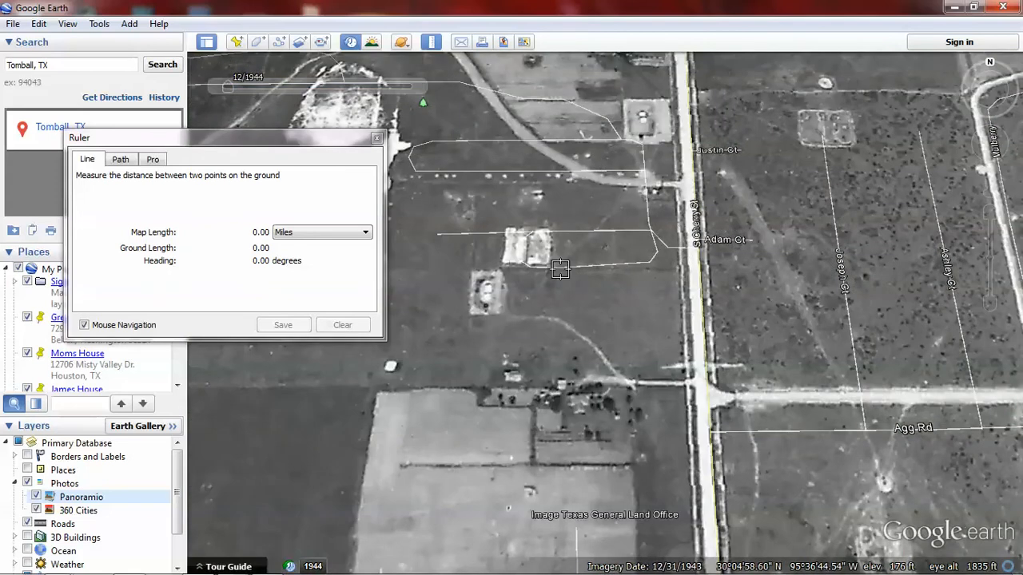
{"action": "left_click", "coordinate": [689, 249]}
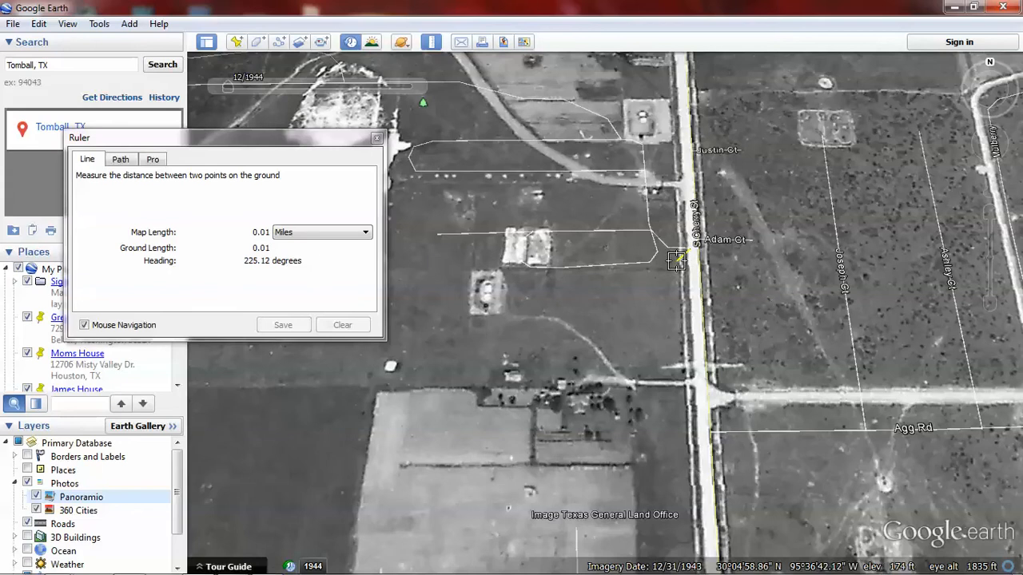
{"action": "left_click", "coordinate": [565, 387]}
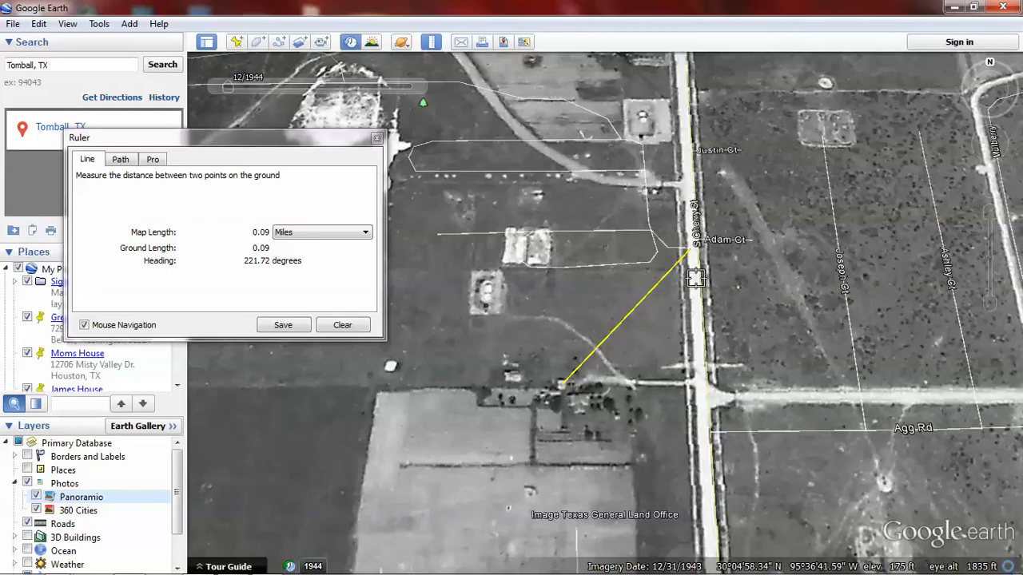
Step: Examine the farmstead at the end of the measured line in the 12/1978, 12/1989, 1/1995 and 4/2014 imagery
{"action": "mouse_move", "coordinate": [416, 86]}
{"action": "left_click", "coordinate": [333, 86]}
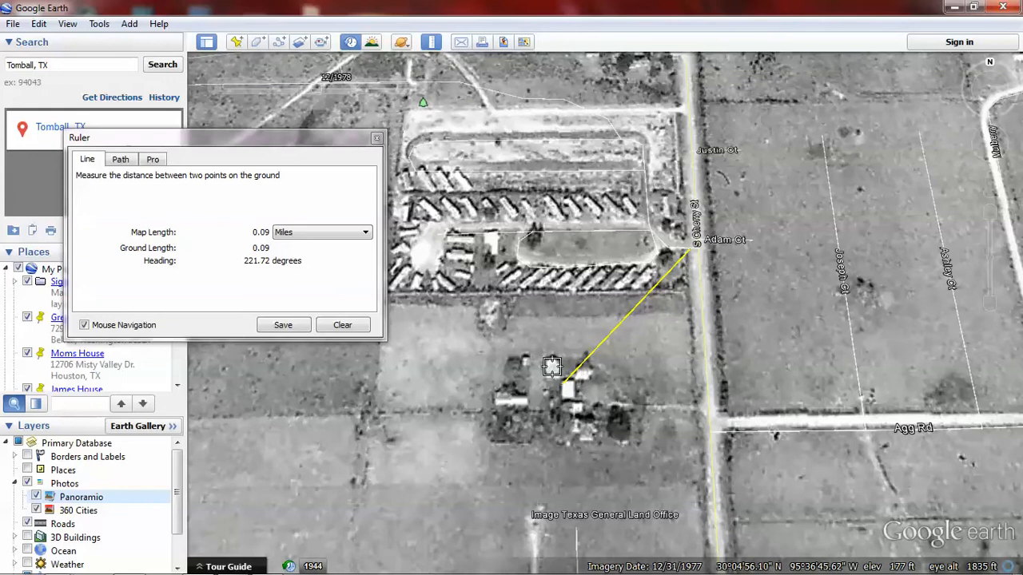
{"action": "mouse_move", "coordinate": [253, 77]}
{"action": "mouse_move", "coordinate": [406, 90]}
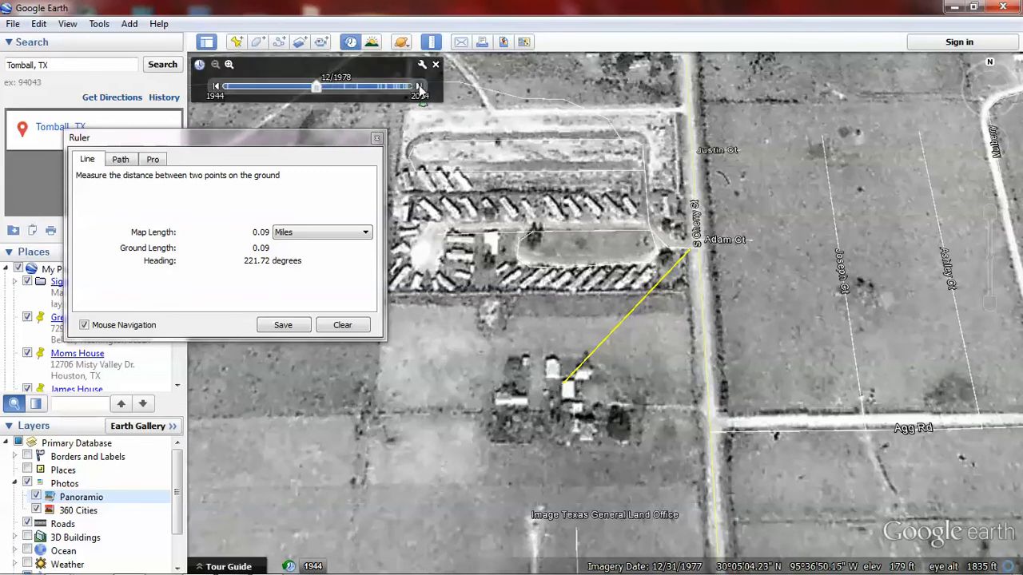
{"action": "left_click", "coordinate": [419, 86]}
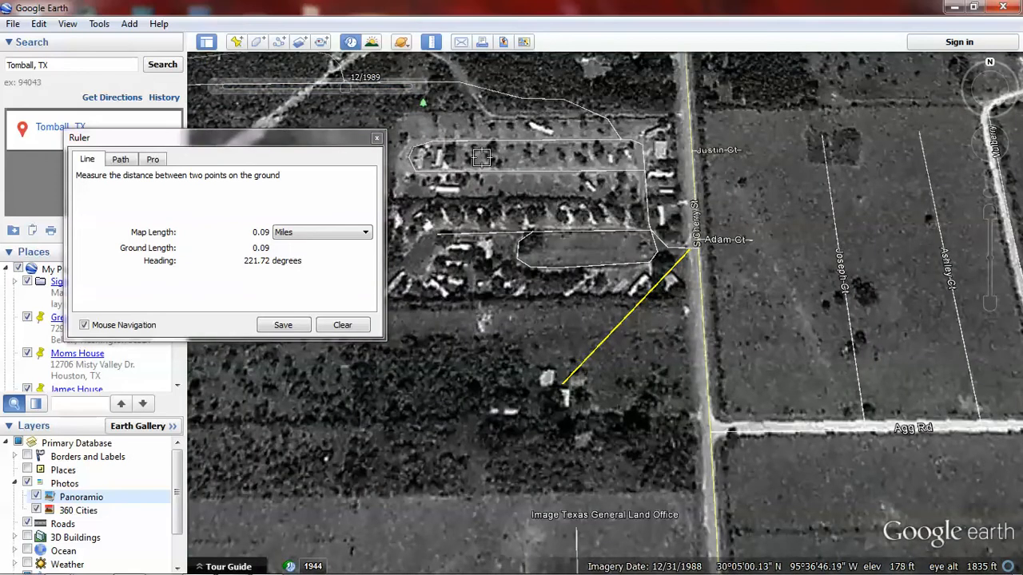
{"action": "left_click", "coordinate": [419, 86]}
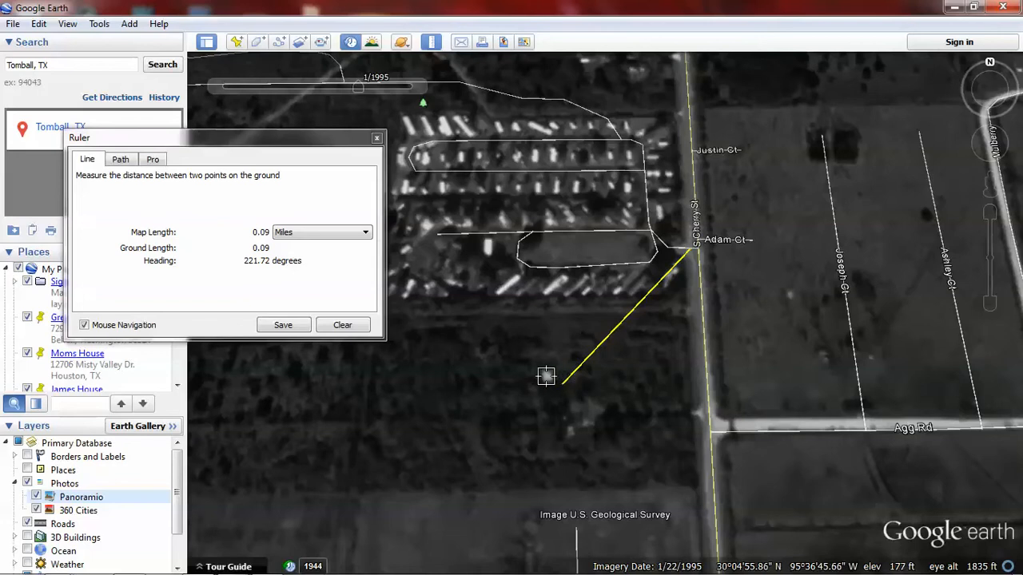
{"action": "left_click_drag", "start_coordinate": [358, 87], "coordinate": [440, 95]}
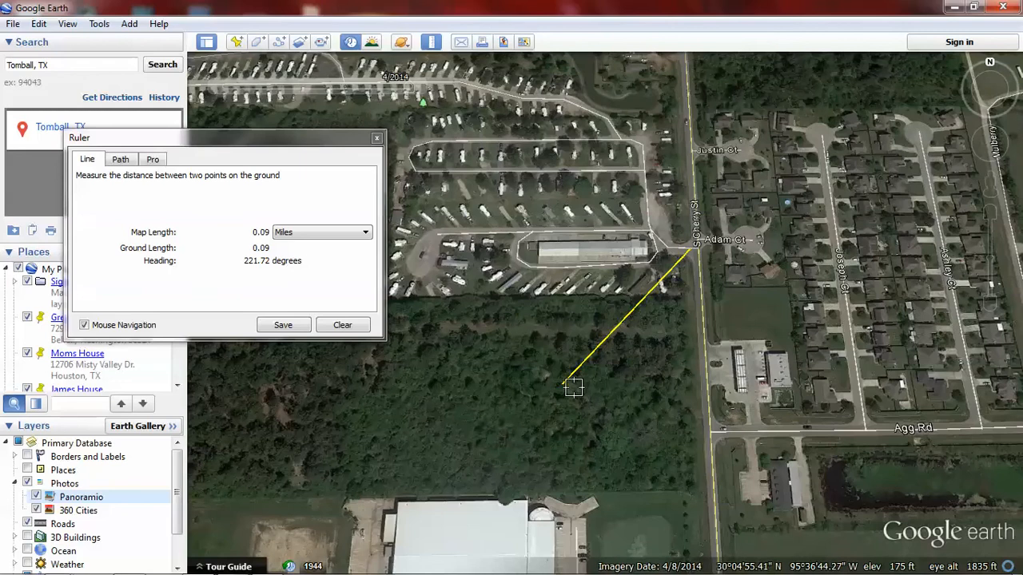
Step: Inspect the woods around the measured line's southwest end up close in the 4/2014 imagery
{"action": "left_click_drag", "start_coordinate": [560, 387], "coordinate": [561, 388]}
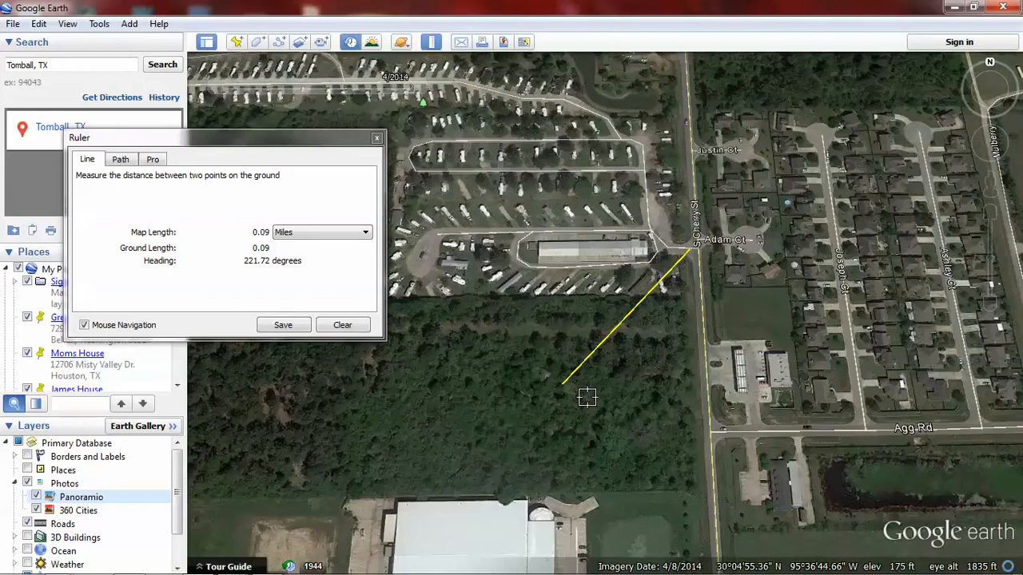
{"action": "scroll", "coordinate": [585, 395], "scroll_direction": "up", "scroll_amount": 3}
{"action": "scroll", "coordinate": [588, 395], "scroll_direction": "up", "scroll_amount": 3}
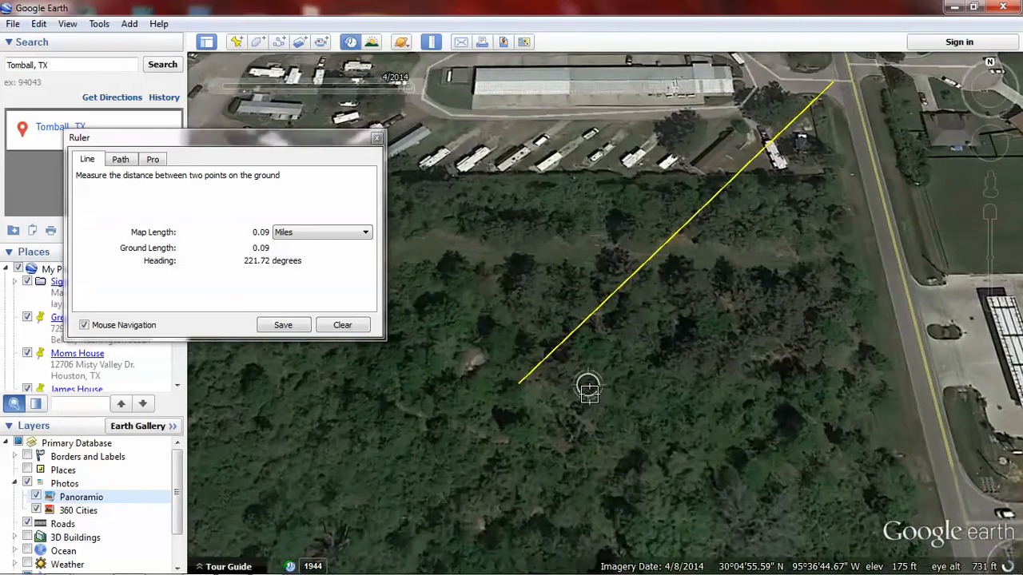
{"action": "left_click_drag", "start_coordinate": [588, 389], "coordinate": [666, 367]}
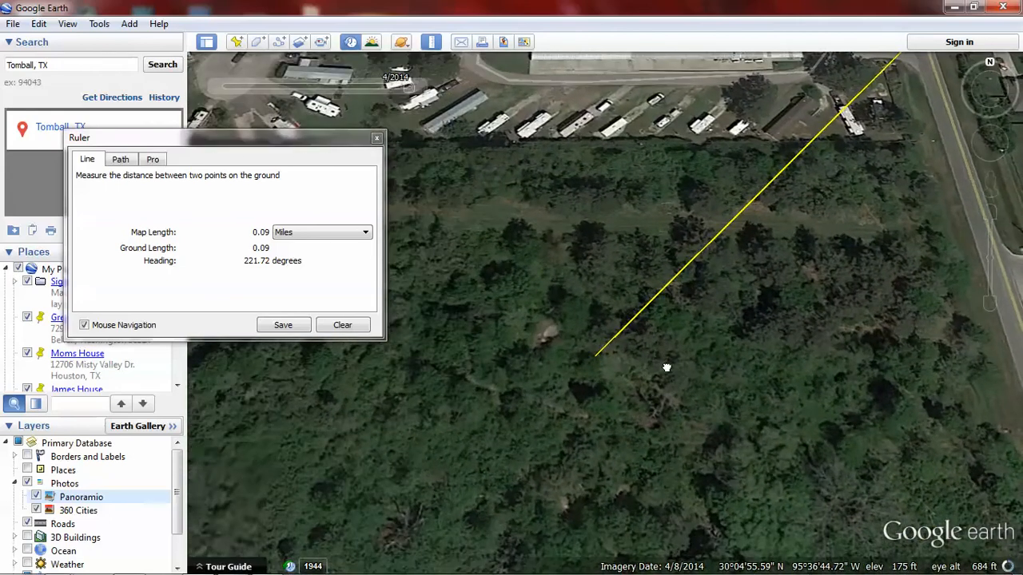
{"action": "left_click", "coordinate": [597, 362]}
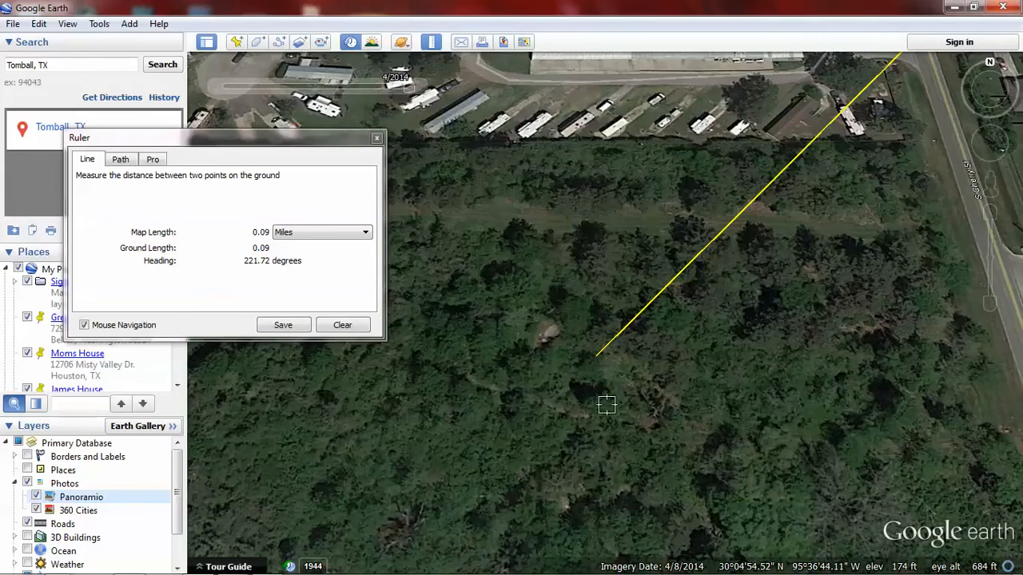
{"action": "left_click", "coordinate": [595, 366]}
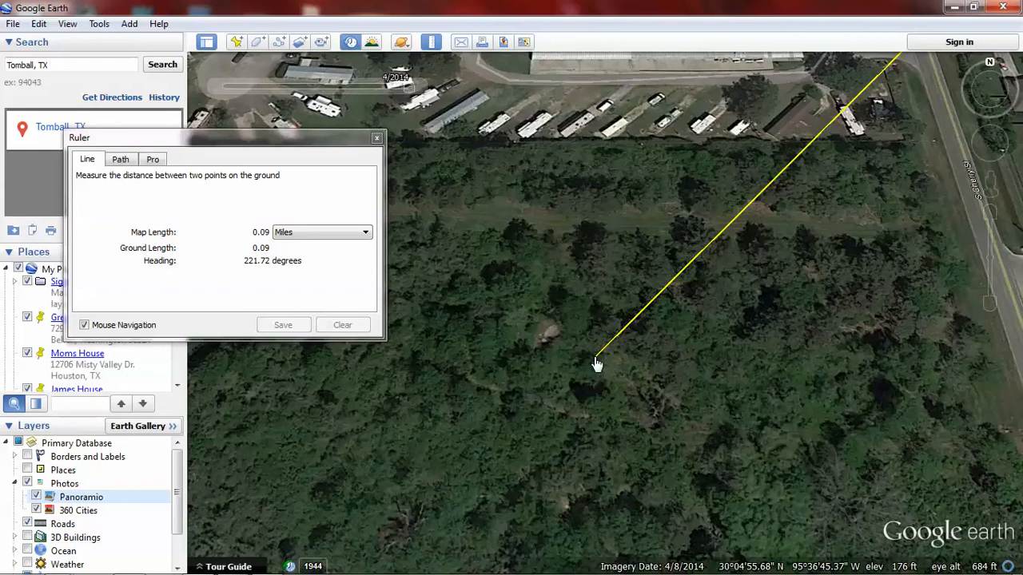
{"action": "left_click", "coordinate": [595, 358]}
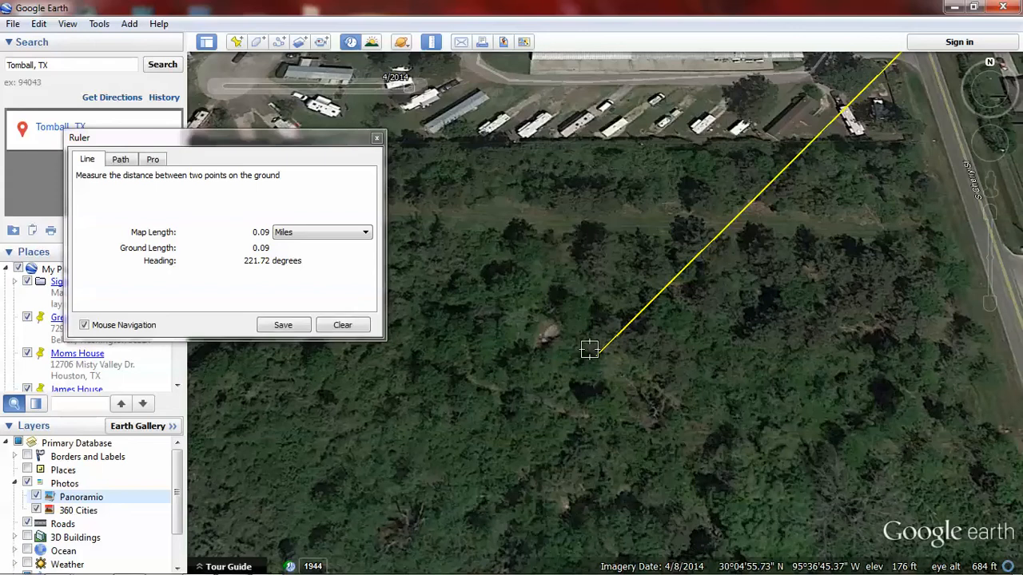
Step: Close the Ruler and examine the wooded lot between the RV park and the large white-roofed building for paths and clearings
{"action": "left_click", "coordinate": [376, 139]}
{"action": "scroll", "coordinate": [567, 269], "scroll_direction": "down", "scroll_amount": 5}
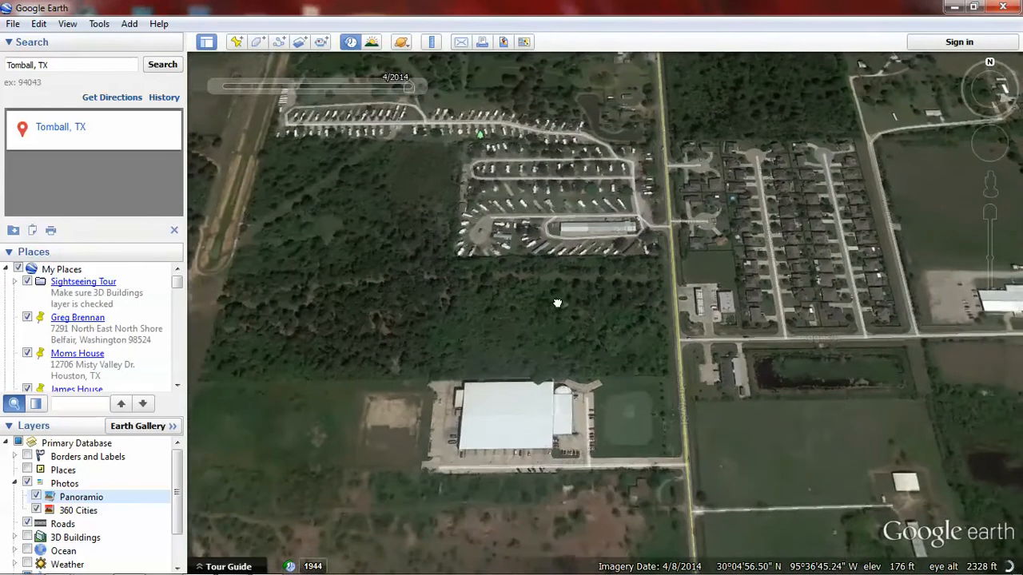
{"action": "left_click_drag", "start_coordinate": [556, 303], "coordinate": [651, 359]}
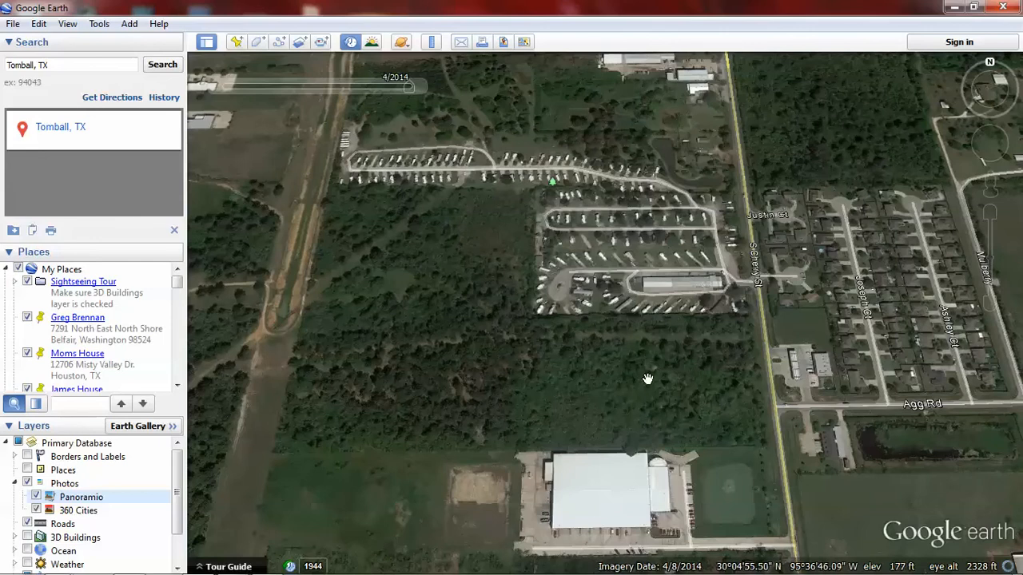
{"action": "scroll", "coordinate": [646, 373], "scroll_direction": "up", "scroll_amount": 3}
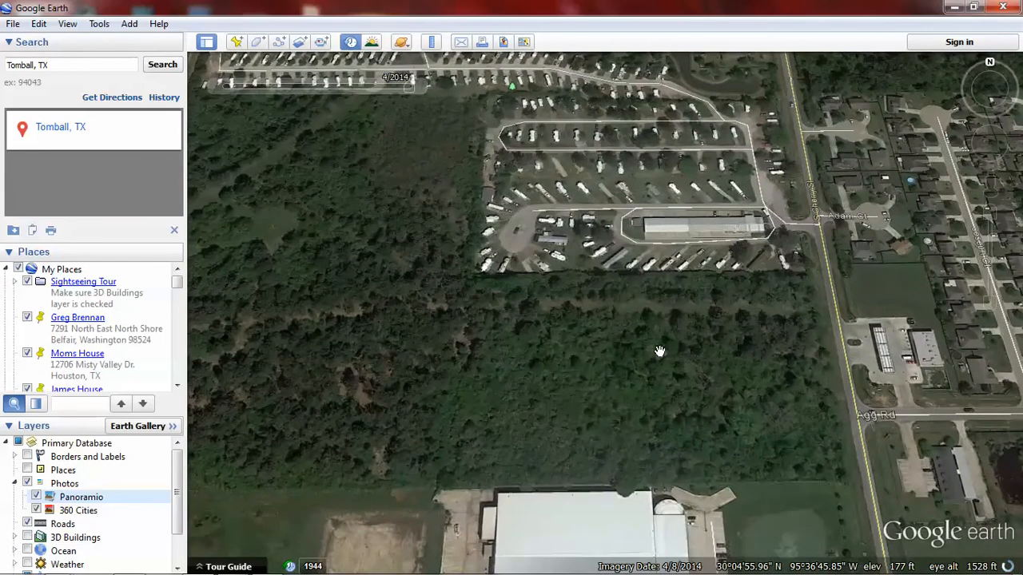
{"action": "left_click_drag", "start_coordinate": [648, 328], "coordinate": [643, 342]}
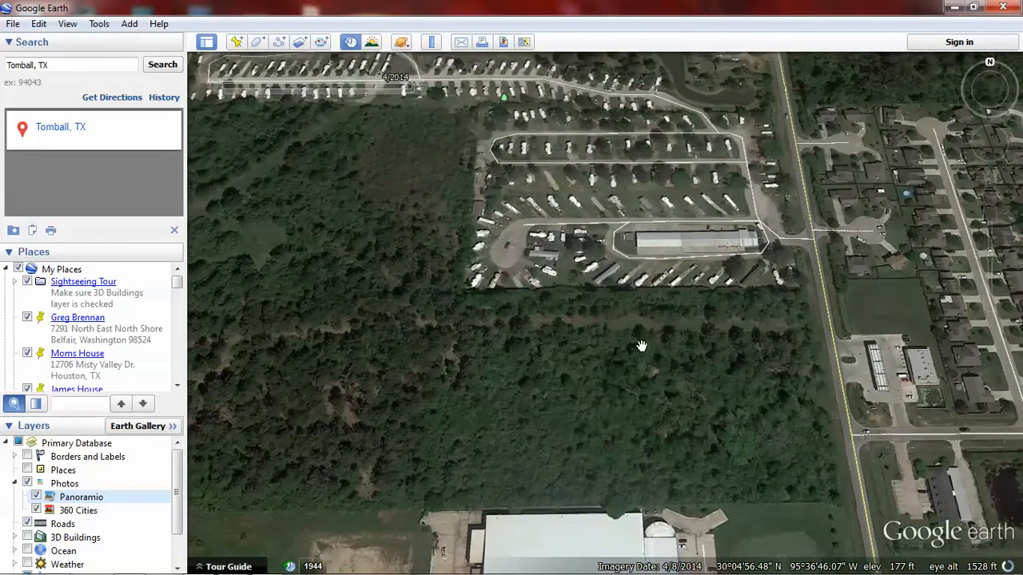
{"action": "scroll", "coordinate": [654, 377], "scroll_direction": "up", "scroll_amount": 2}
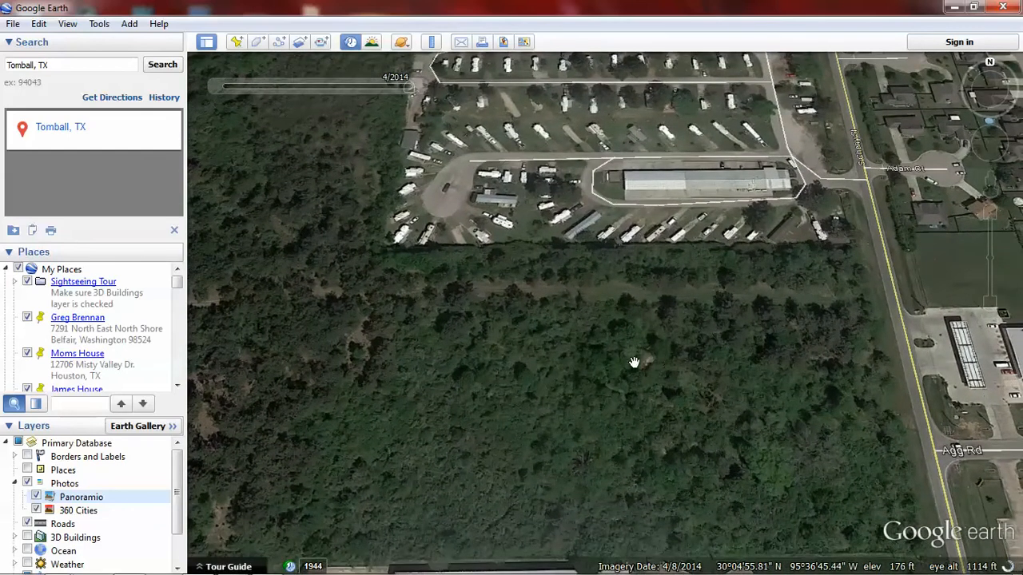
{"action": "scroll", "coordinate": [636, 366], "scroll_direction": "down", "scroll_amount": 2}
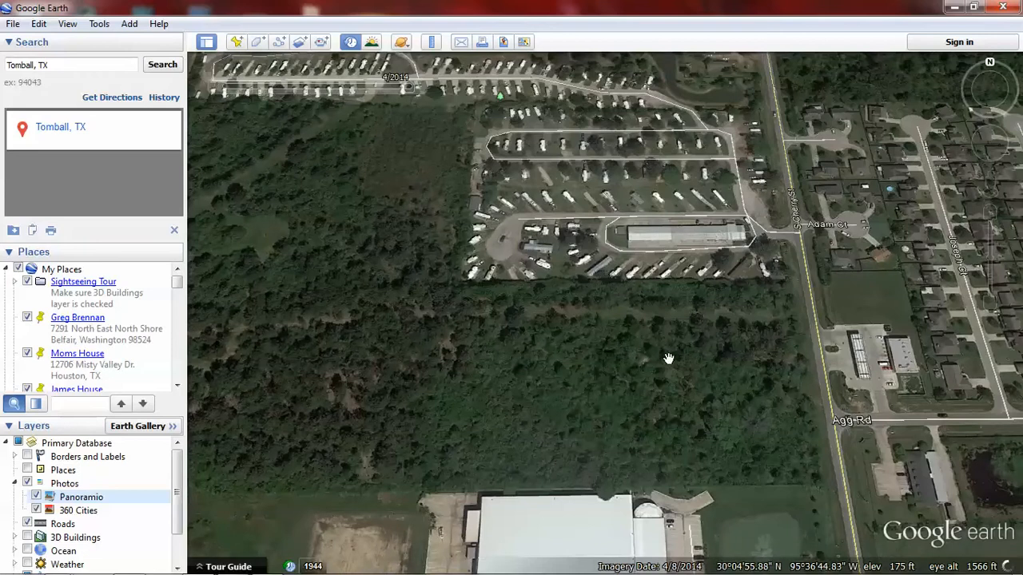
{"action": "left_click_drag", "start_coordinate": [667, 359], "coordinate": [744, 370]}
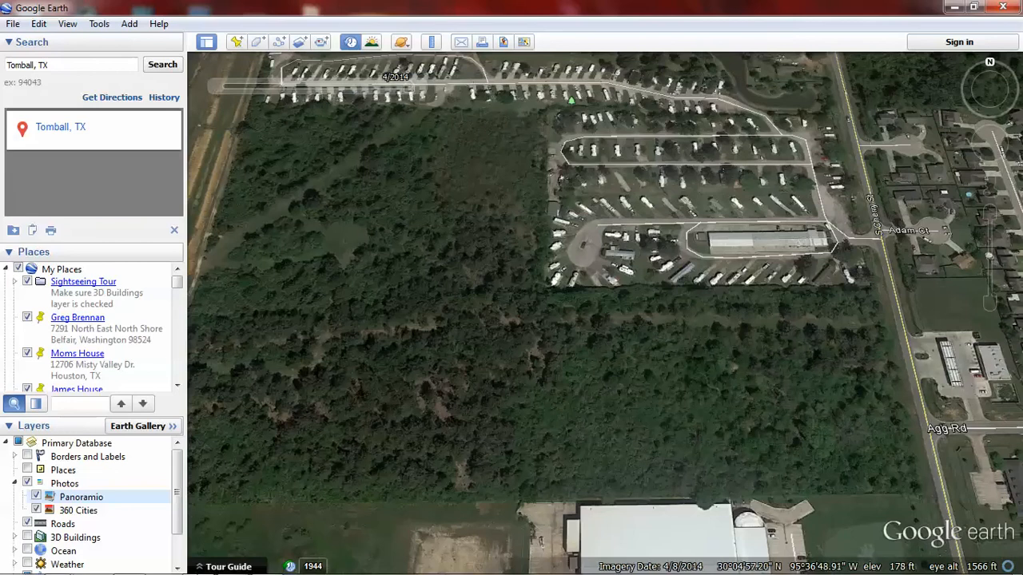
Step: Switch to File Explorer and open the AroundCorral folder inside the Desktop's MapStudy and Tomball folders
{"action": "mouse_move", "coordinate": [210, 565]}
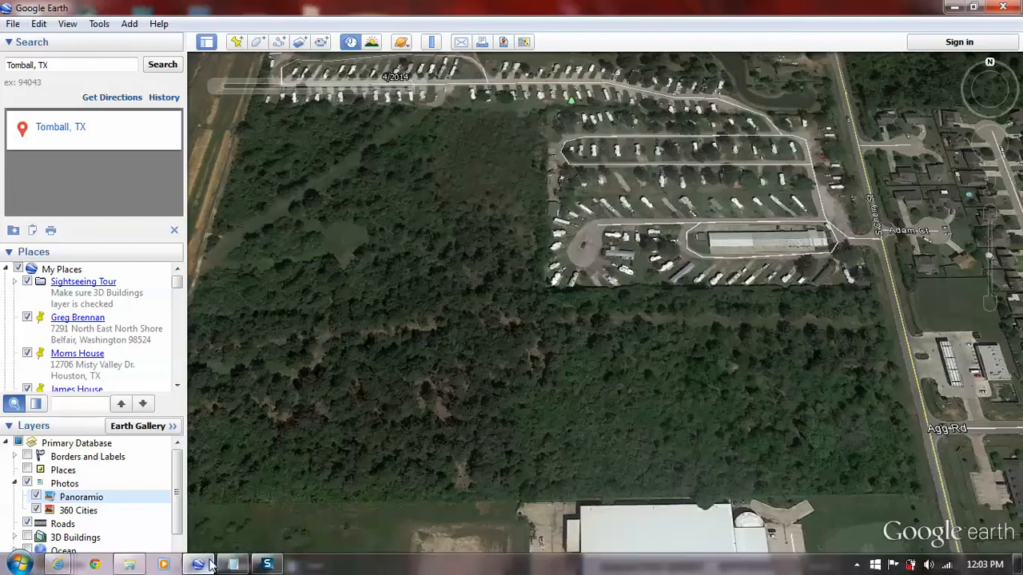
{"action": "left_click", "coordinate": [127, 564]}
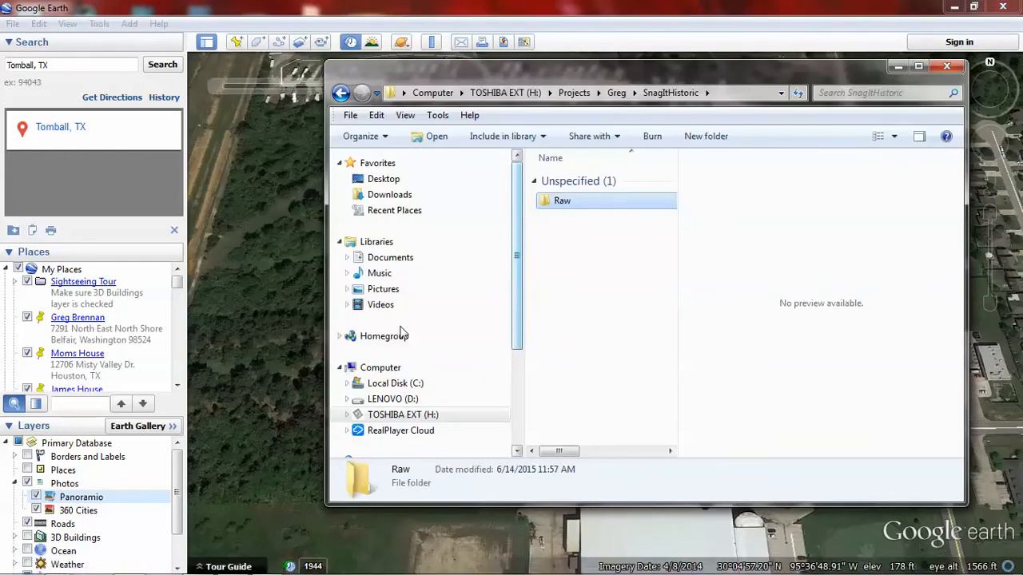
{"action": "left_click", "coordinate": [435, 412]}
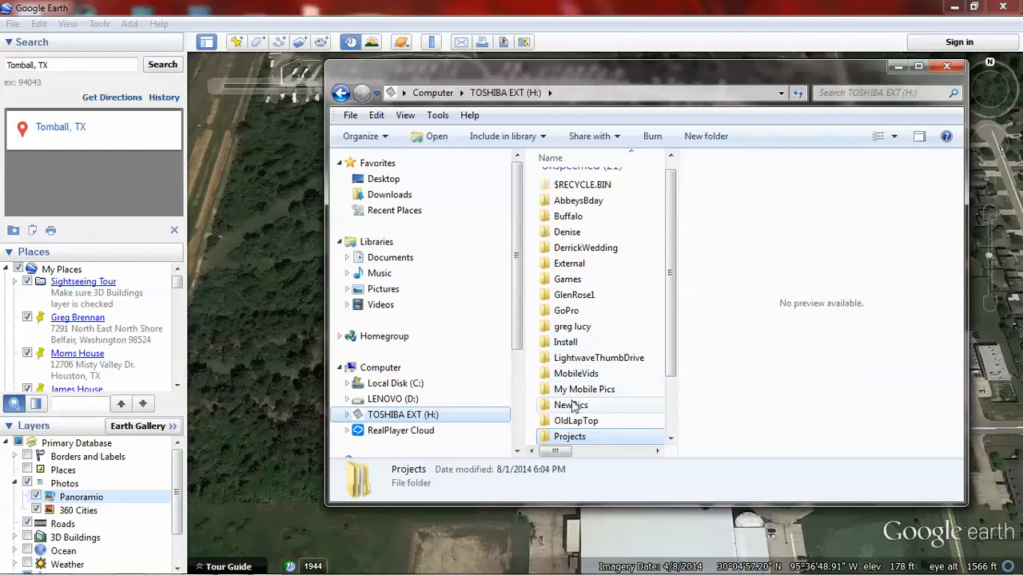
{"action": "left_click", "coordinate": [569, 342]}
{"action": "scroll", "coordinate": [583, 354], "scroll_direction": "down", "scroll_amount": 2}
{"action": "double_click", "coordinate": [584, 370]}
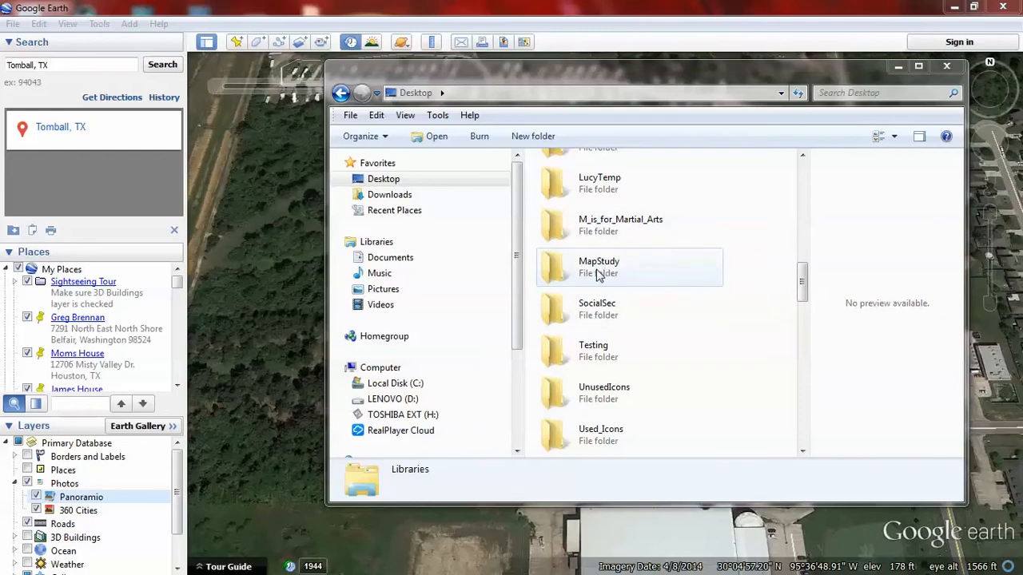
{"action": "double_click", "coordinate": [584, 268]}
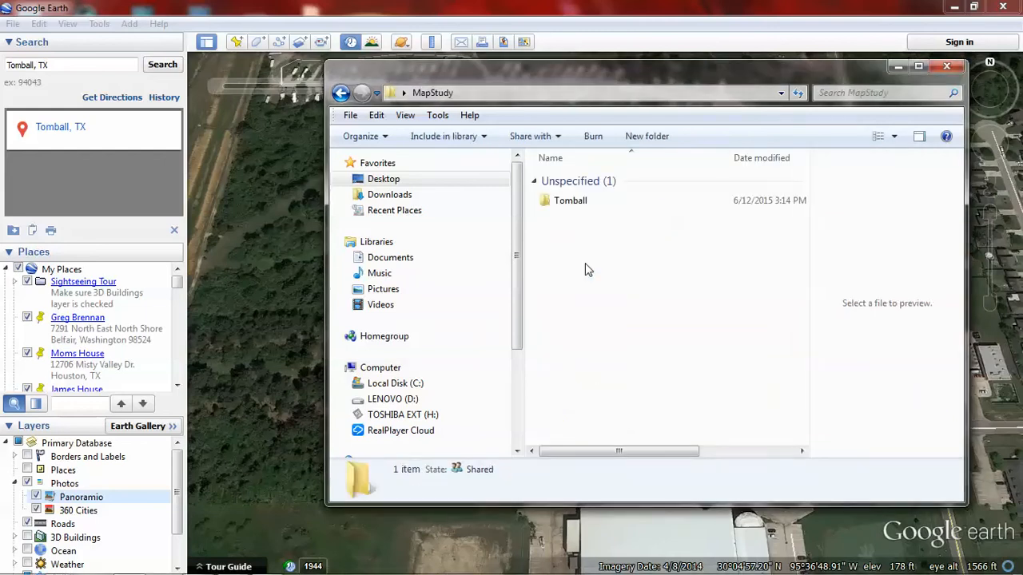
{"action": "double_click", "coordinate": [577, 205]}
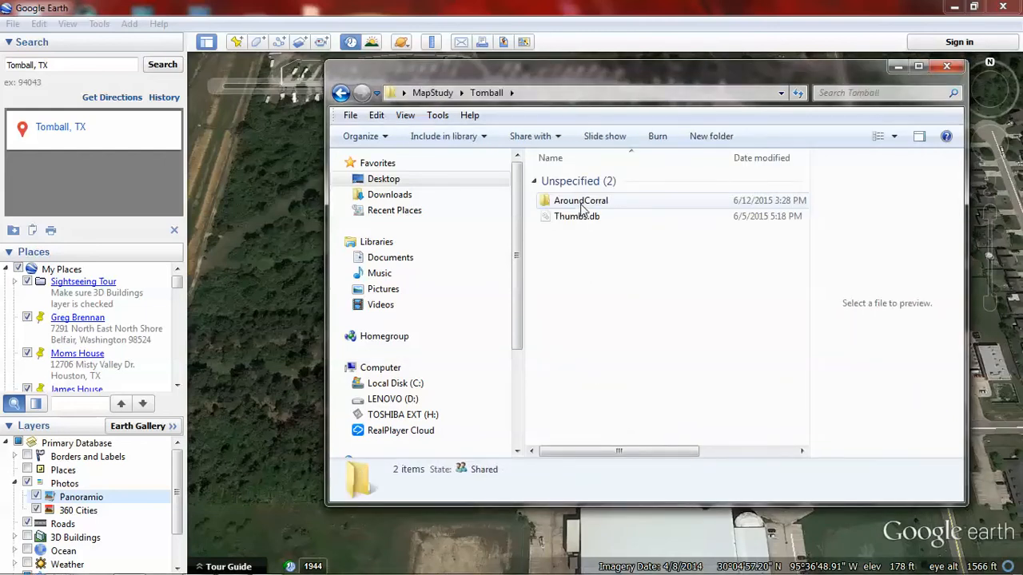
{"action": "double_click", "coordinate": [581, 203]}
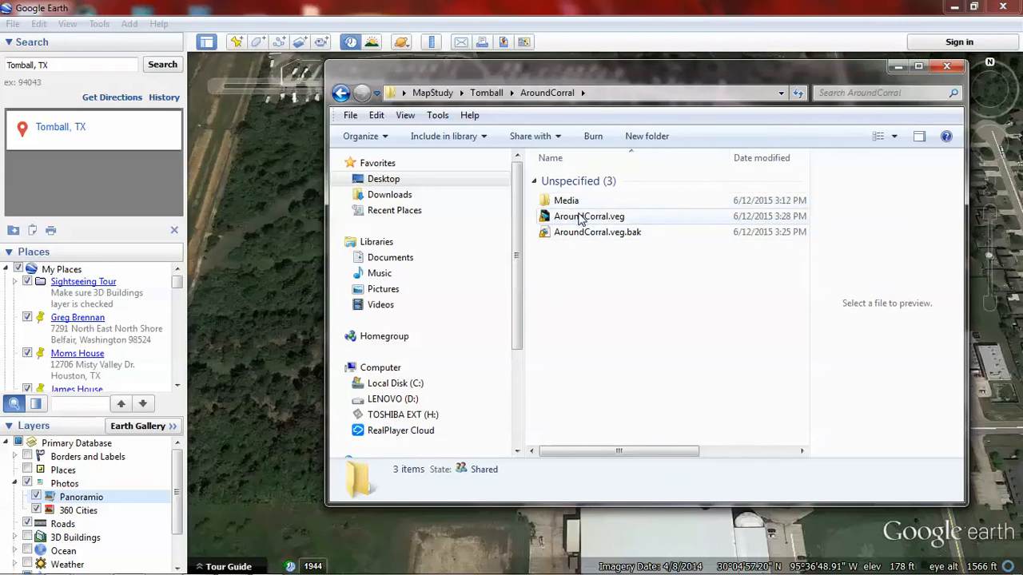
Step: Open the AroundCorral.veg project in Vegas Pro
{"action": "double_click", "coordinate": [581, 217]}
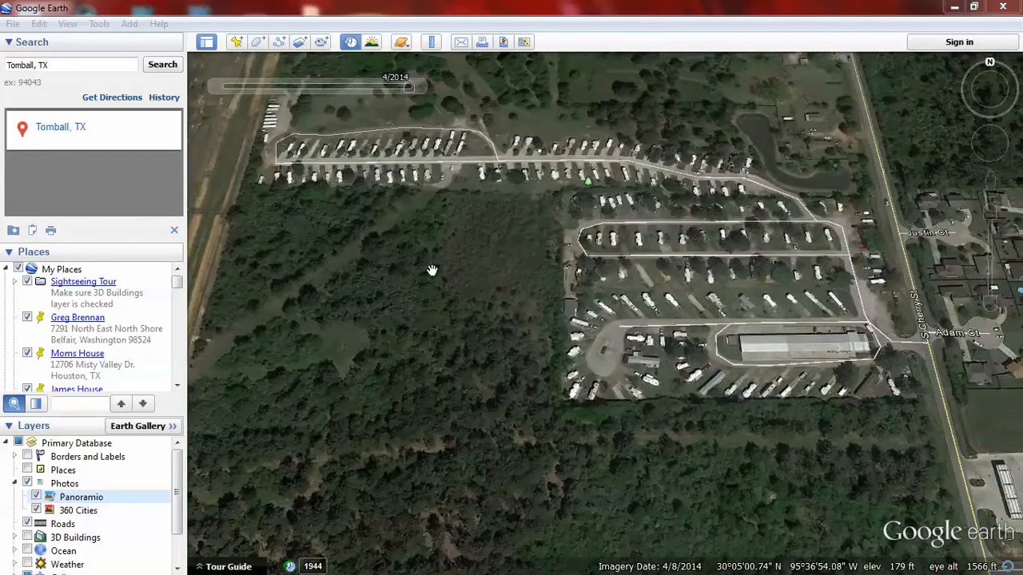
Step: Switch to Google Earth and compare the area around the RV park in the 12/1944, 12/1978 and 4/2014 imagery
{"action": "scroll", "coordinate": [431, 270], "scroll_direction": "down", "scroll_amount": 3}
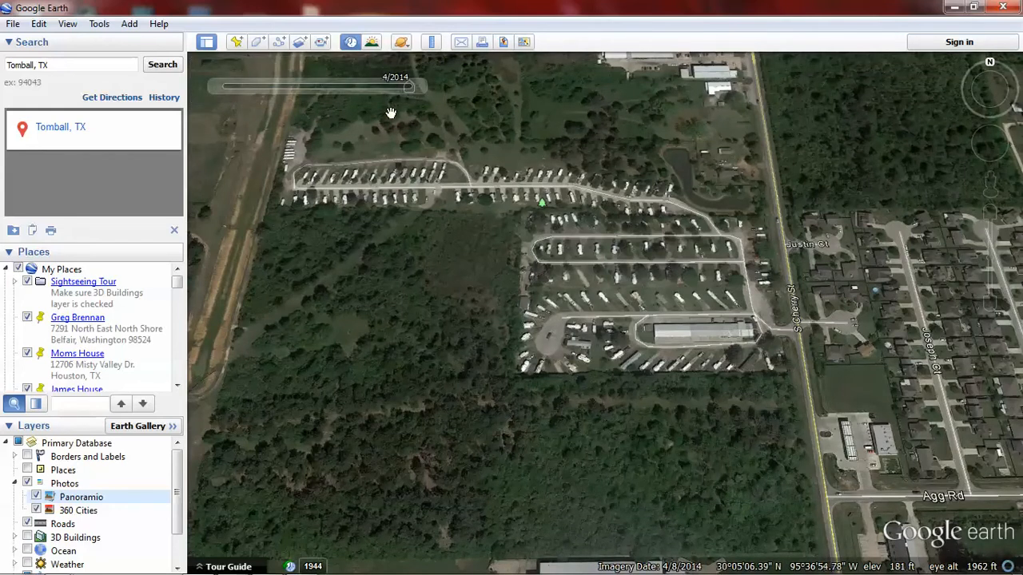
{"action": "left_click_drag", "start_coordinate": [410, 94], "coordinate": [230, 88]}
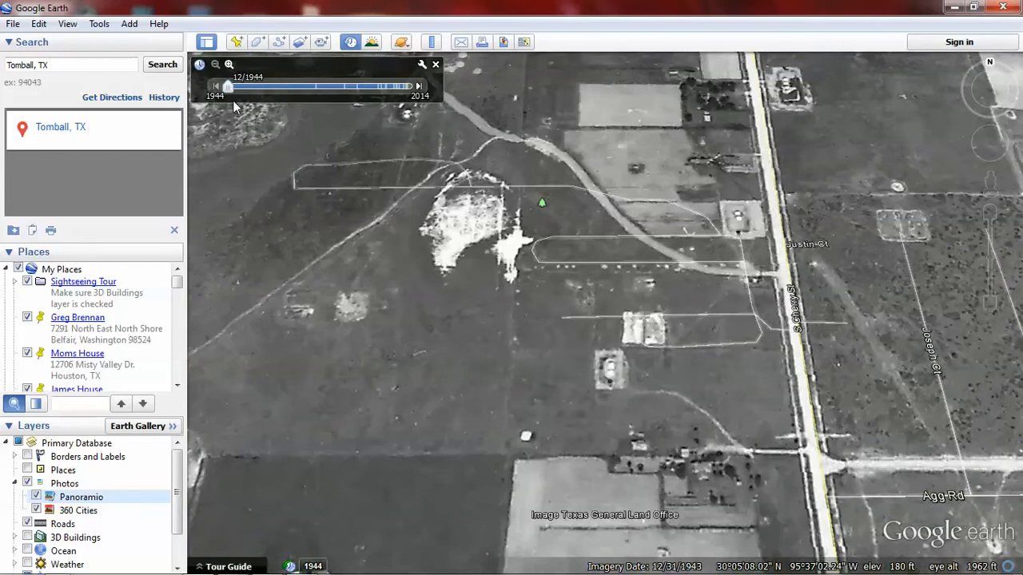
{"action": "mouse_move", "coordinate": [244, 89]}
{"action": "left_click", "coordinate": [419, 87]}
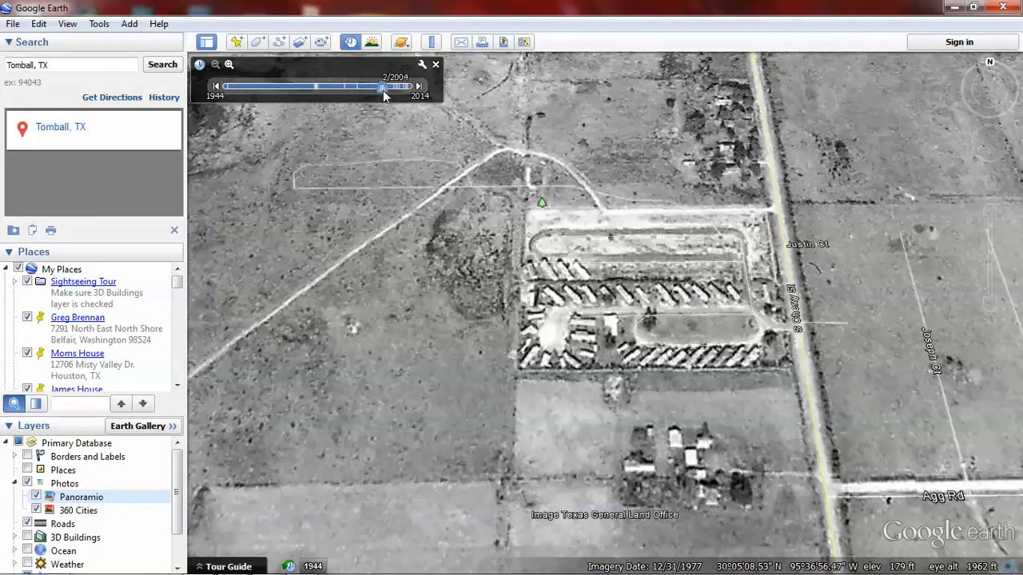
{"action": "left_click_drag", "start_coordinate": [383, 90], "coordinate": [445, 89]}
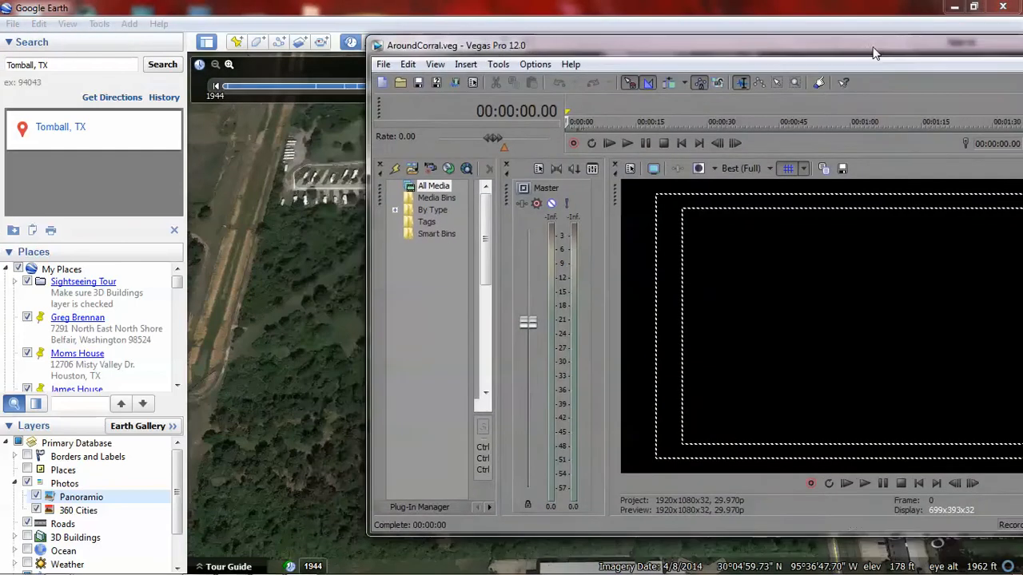
Step: Switch to the Vegas Pro window, maximize it with a taller timeline, and preview the NewRoad overlay and 2002 image
{"action": "left_click_drag", "start_coordinate": [873, 53], "coordinate": [642, 58]}
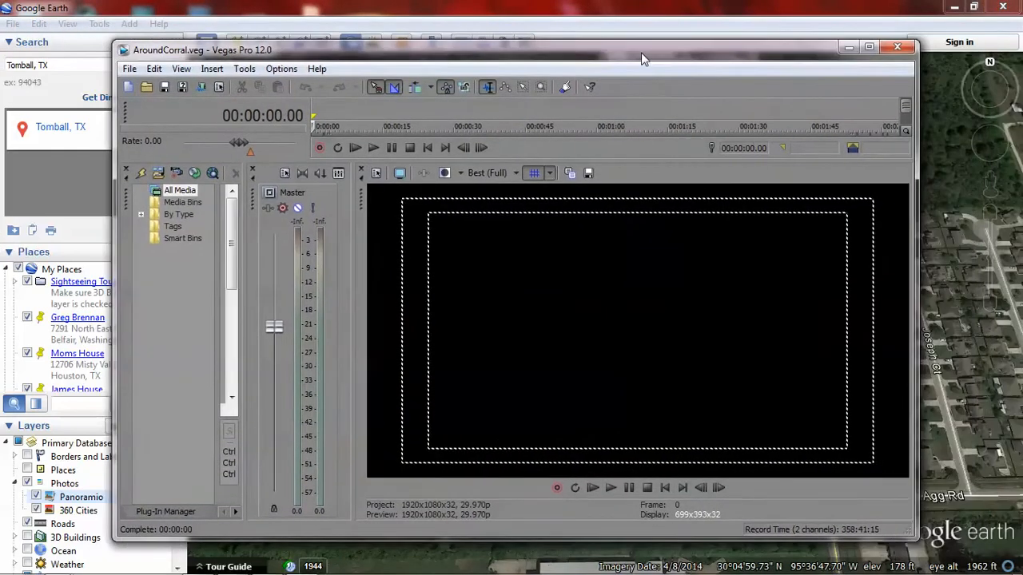
{"action": "left_click", "coordinate": [868, 47]}
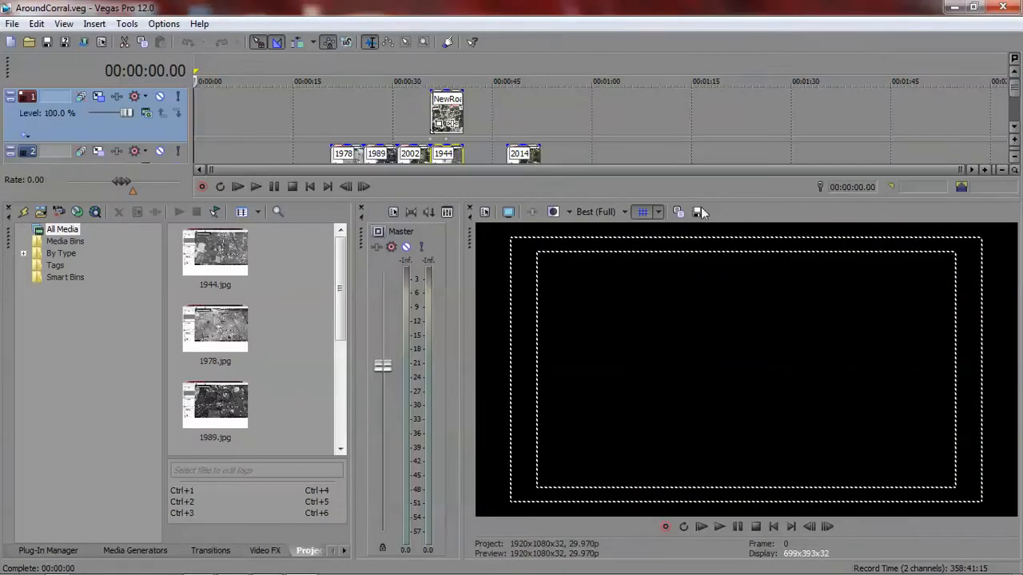
{"action": "left_click_drag", "start_coordinate": [441, 198], "coordinate": [436, 246]}
{"action": "left_click", "coordinate": [450, 76]}
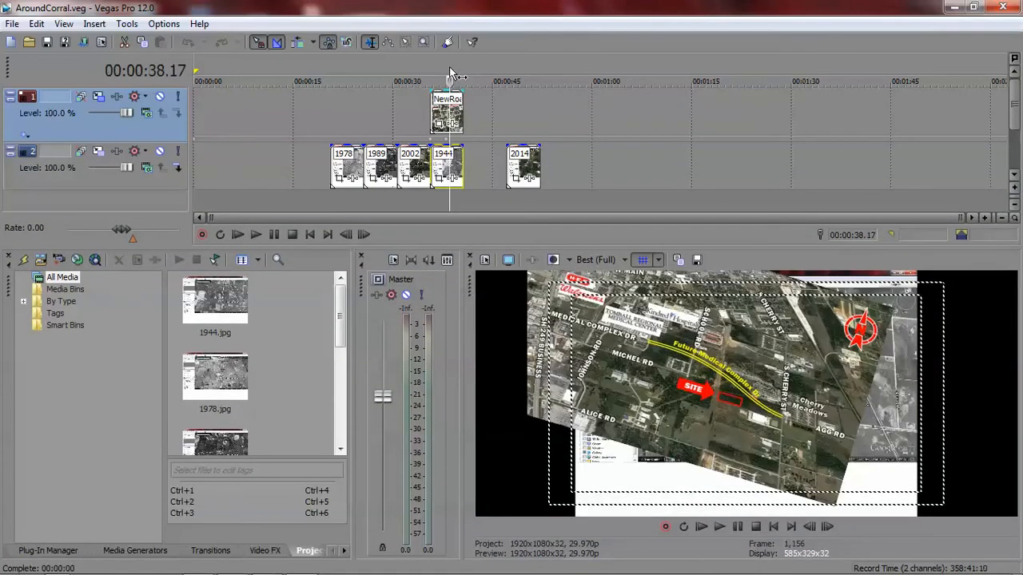
{"action": "left_click", "coordinate": [417, 122]}
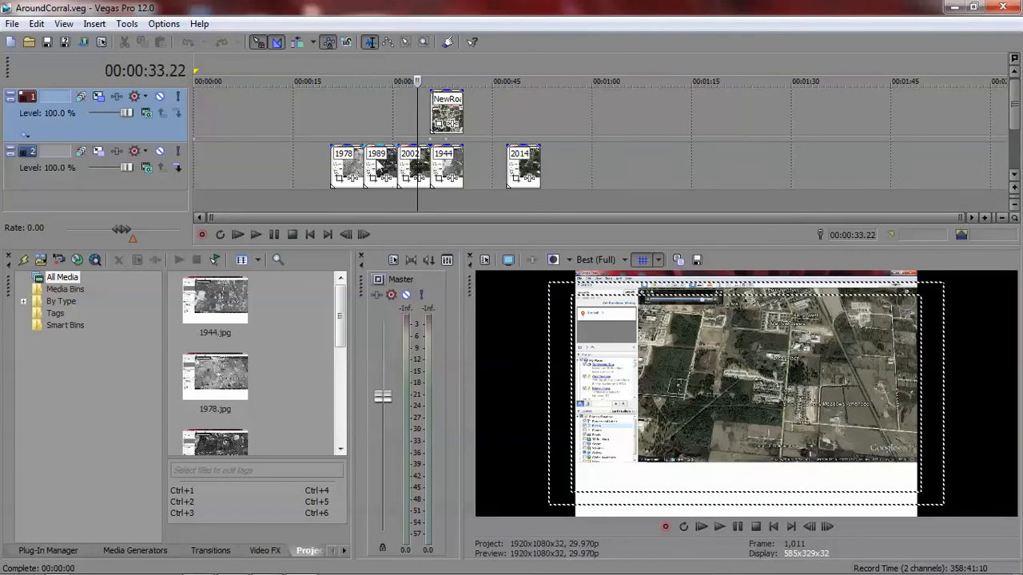
Step: Move the 1944 image ahead of the 1978 image at about 15 seconds and stack the 2014 image above it
{"action": "left_click_drag", "start_coordinate": [449, 169], "coordinate": [308, 170]}
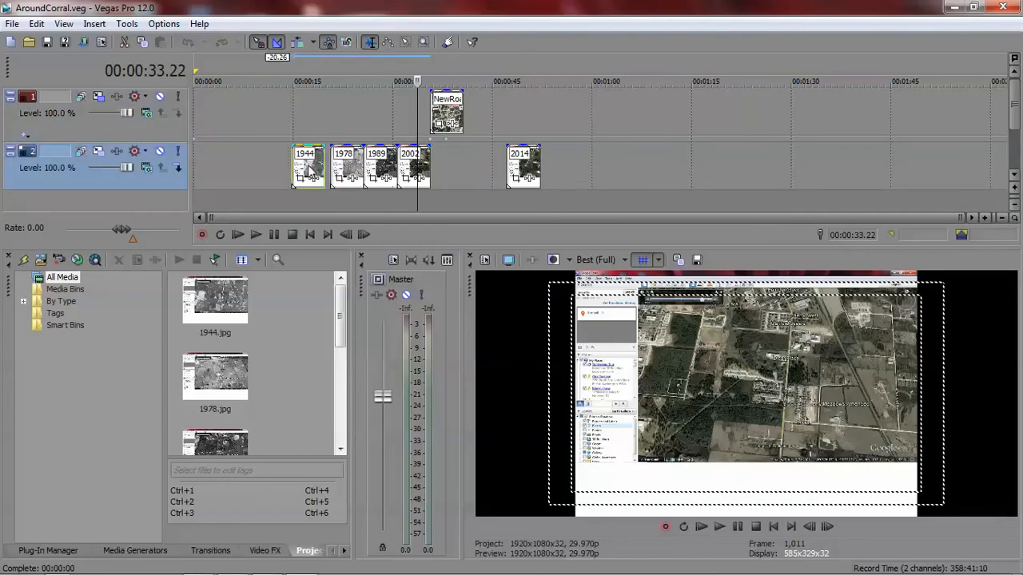
{"action": "left_click", "coordinate": [532, 171]}
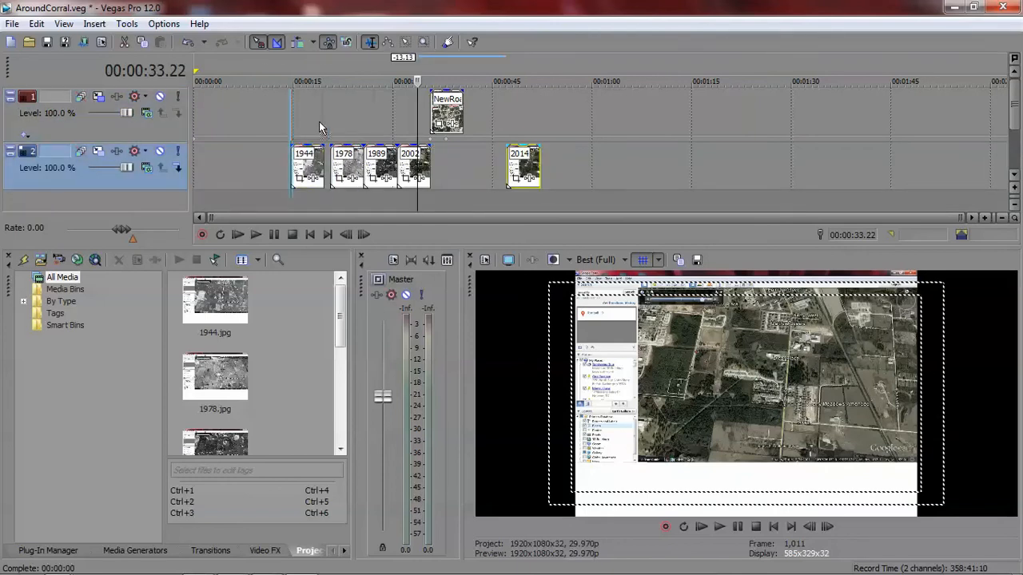
{"action": "left_click_drag", "start_coordinate": [318, 122], "coordinate": [318, 120]}
{"action": "left_click", "coordinate": [306, 67]}
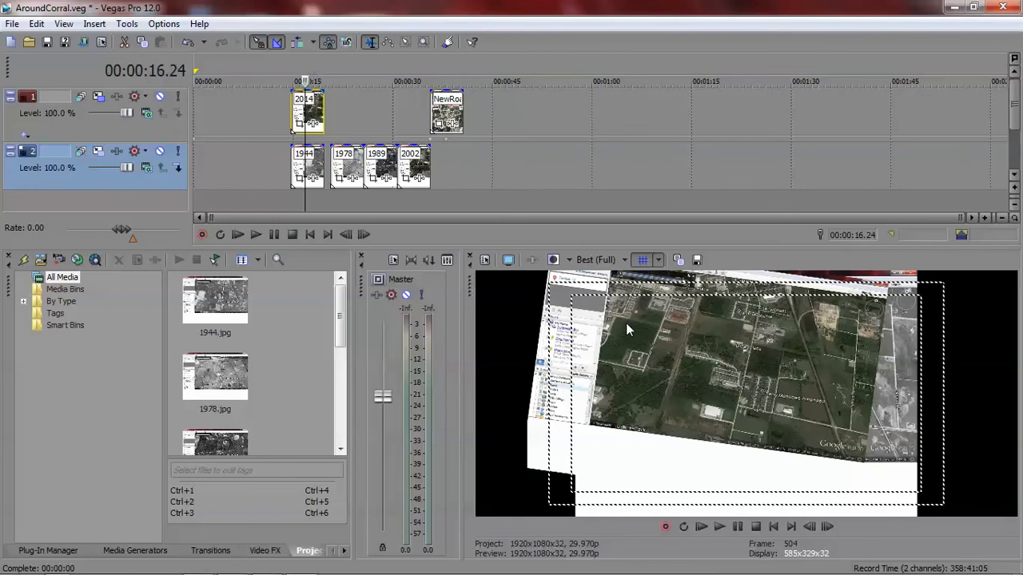
Step: Insert a new video track between the two existing tracks and move the 2014 image down onto it
{"action": "right_click", "coordinate": [483, 151]}
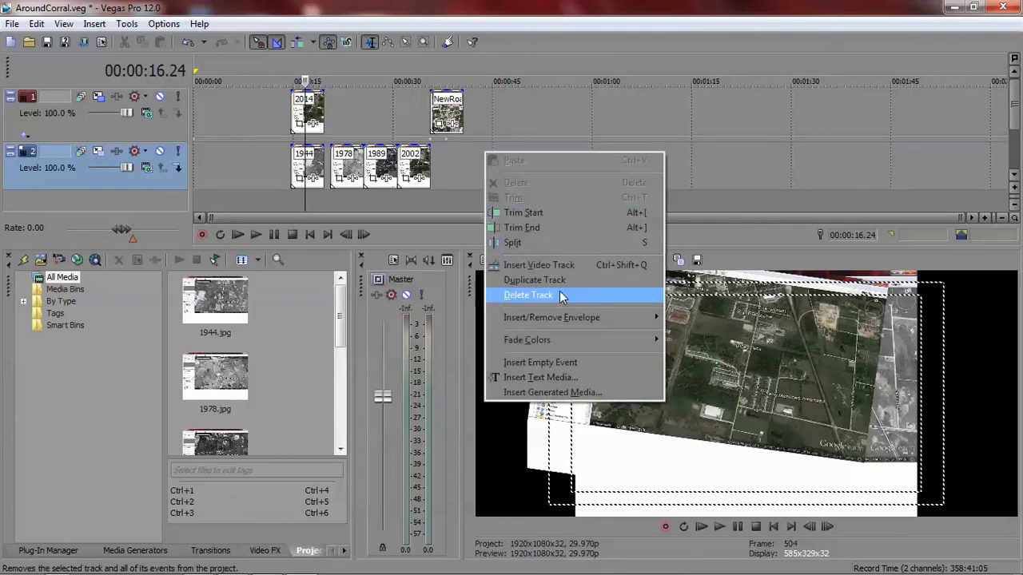
{"action": "left_click", "coordinate": [560, 264]}
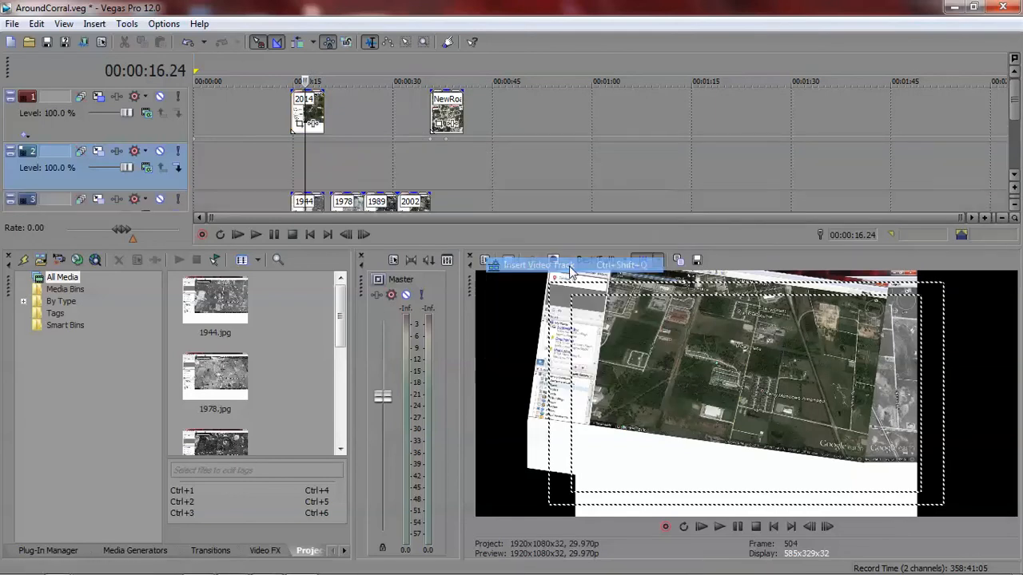
{"action": "left_click", "coordinate": [318, 119]}
{"action": "left_click_drag", "start_coordinate": [318, 121], "coordinate": [321, 156]}
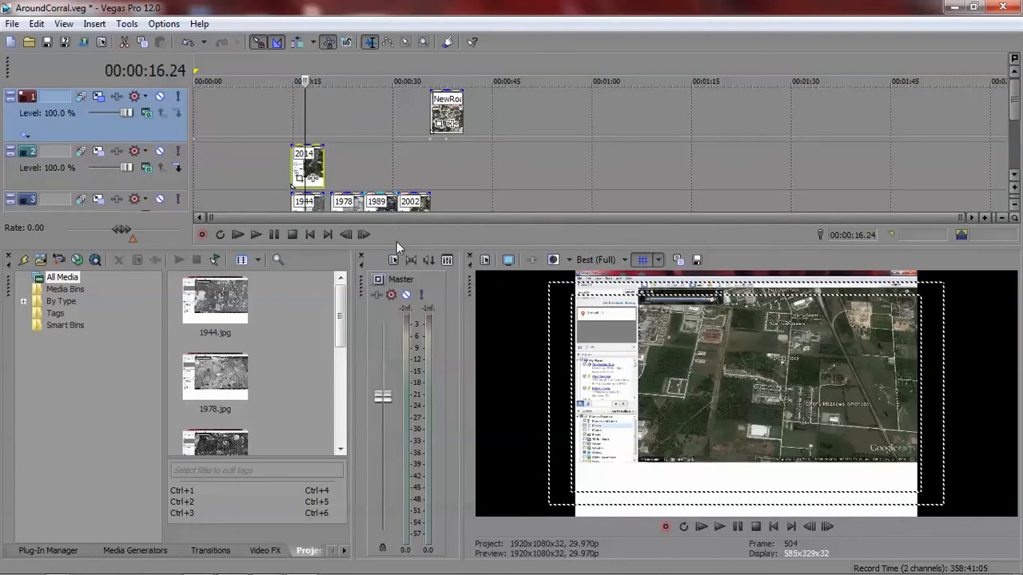
Step: Undock the Video Preview as a larger window and lower the 2014 image's opacity to blend it with the 1944 image
{"action": "left_click_drag", "start_coordinate": [394, 249], "coordinate": [393, 286]}
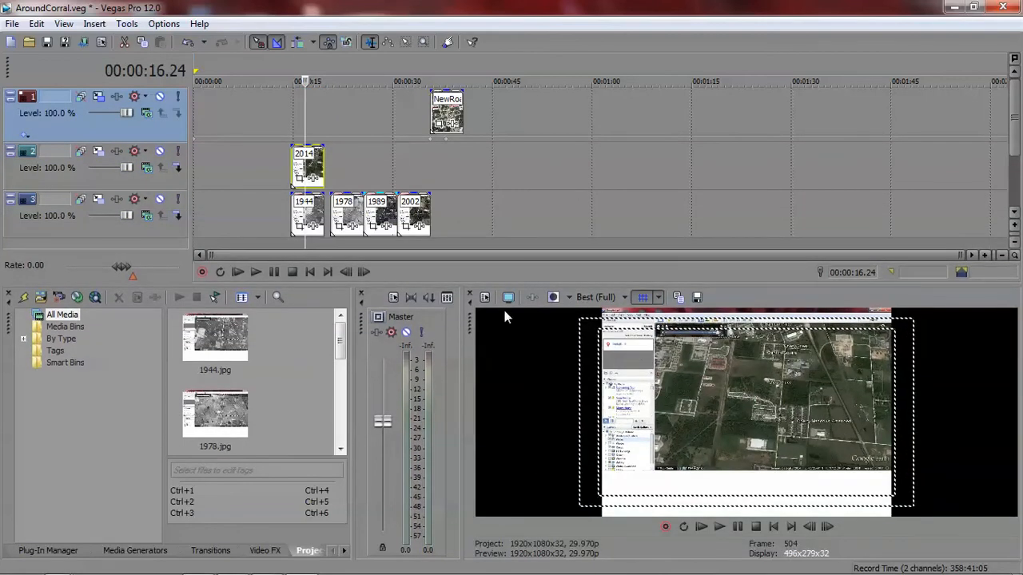
{"action": "left_click_drag", "start_coordinate": [468, 319], "coordinate": [346, 106]}
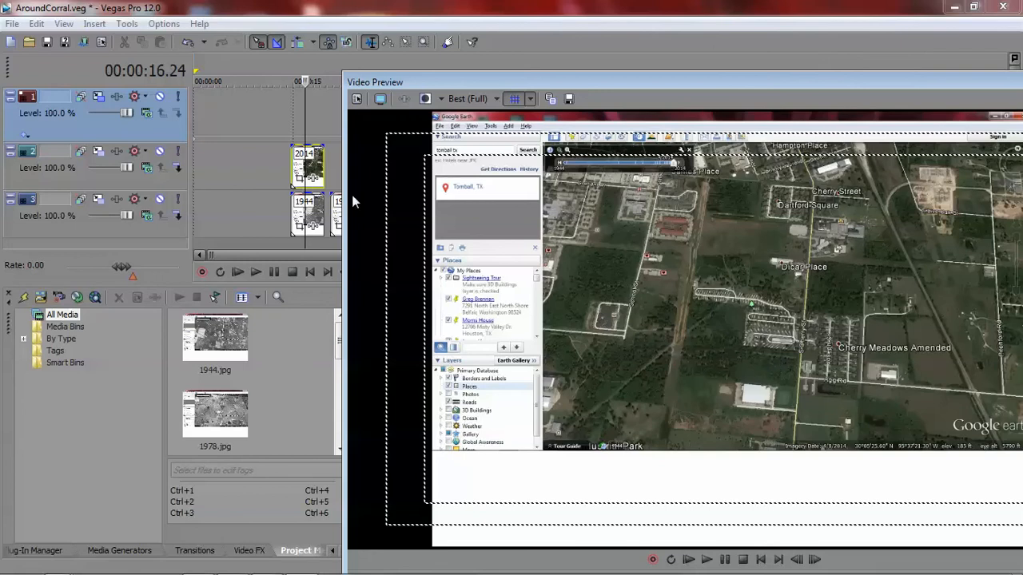
{"action": "left_click_drag", "start_coordinate": [317, 151], "coordinate": [317, 175]}
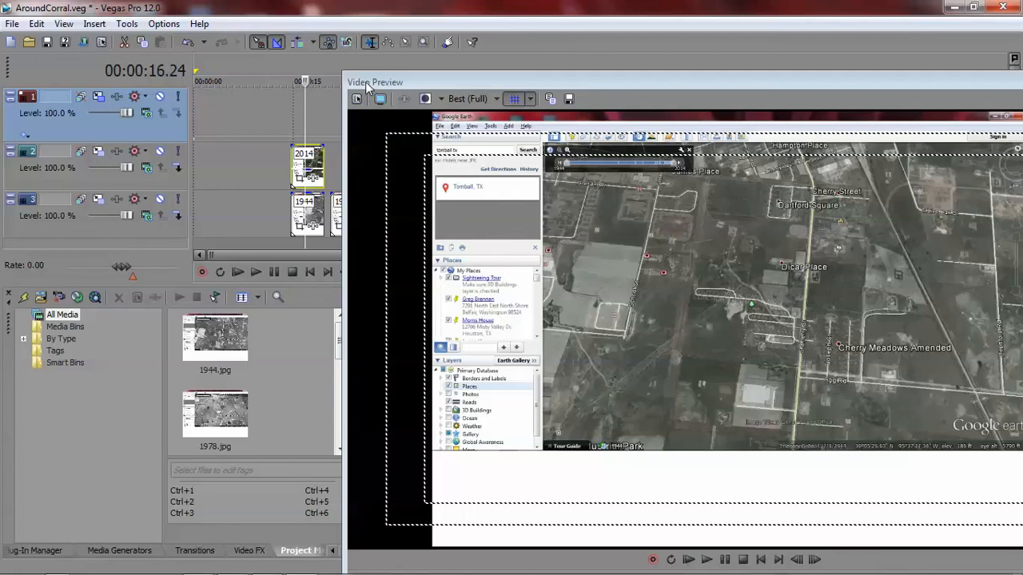
Step: Move the NewRoad overlay above the 1944 image and shift the 2014 image about 8 seconds out of the stack
{"action": "left_click_drag", "start_coordinate": [369, 85], "coordinate": [592, 100]}
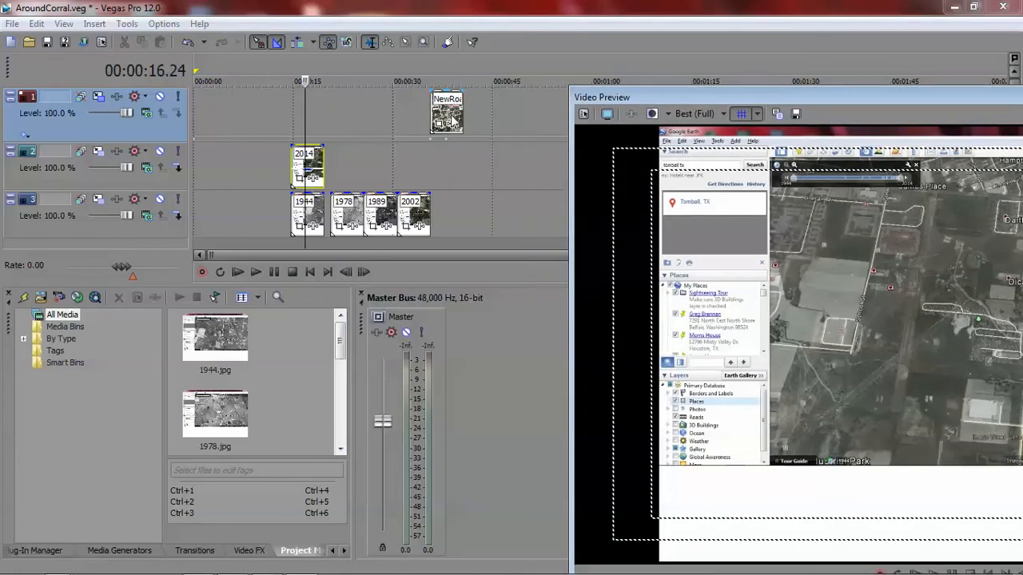
{"action": "left_click_drag", "start_coordinate": [452, 120], "coordinate": [323, 124]}
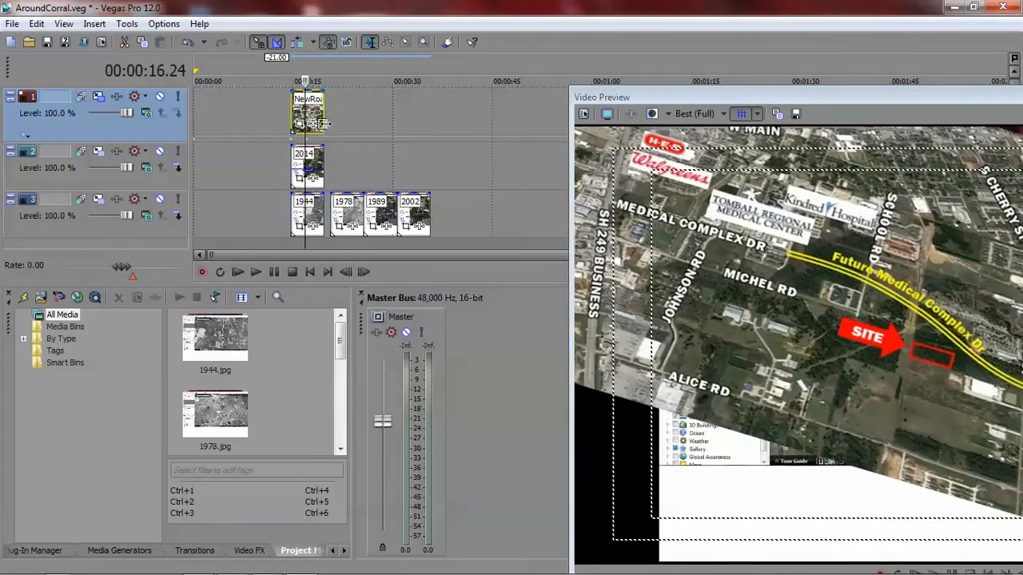
{"action": "left_click_drag", "start_coordinate": [318, 164], "coordinate": [372, 160]}
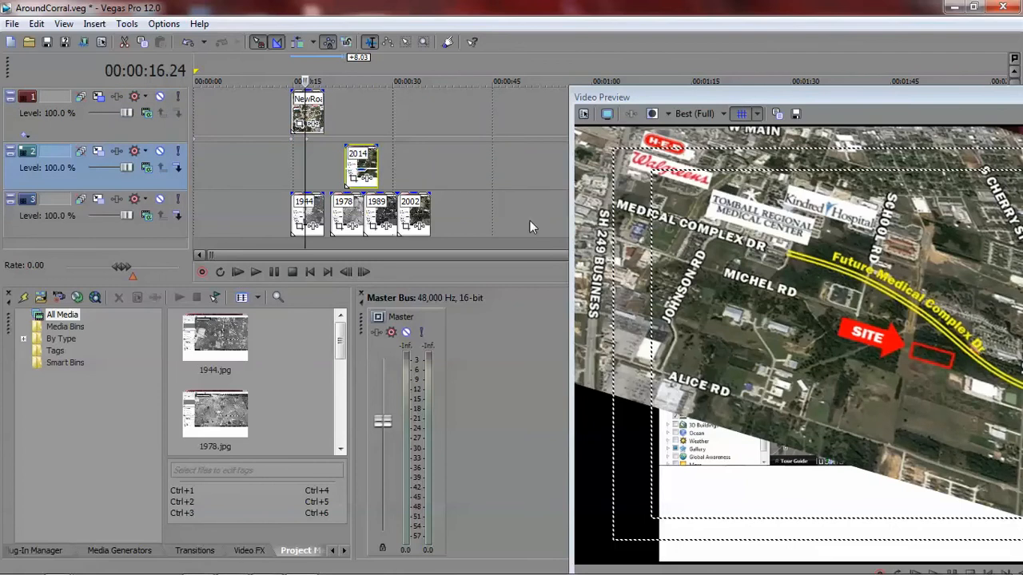
Step: Lower the NewRoad overlay's opacity to reveal the 1944 image, and put the 2014 image back between them
{"action": "left_click_drag", "start_coordinate": [640, 97], "coordinate": [457, 83]}
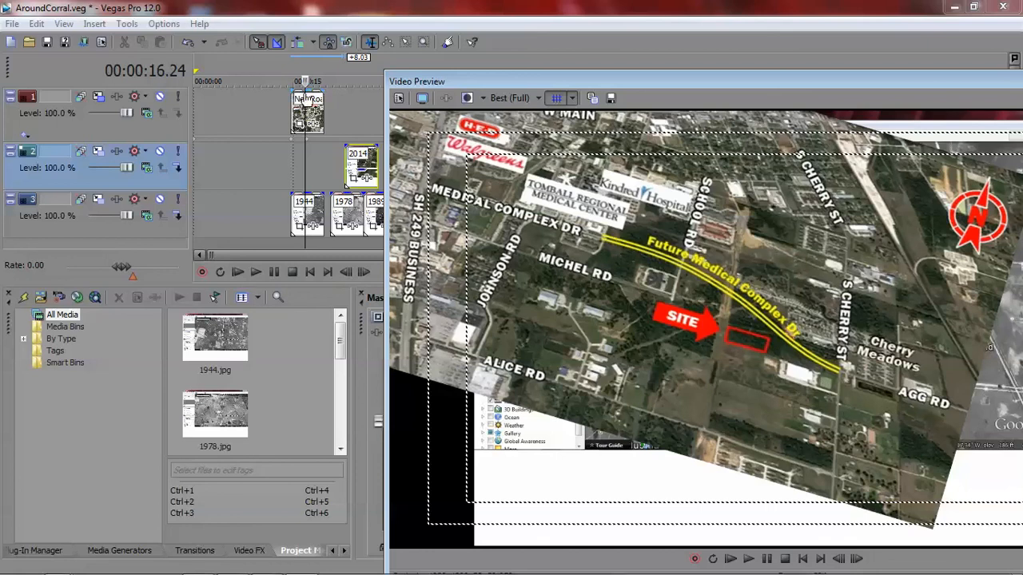
{"action": "left_click_drag", "start_coordinate": [309, 95], "coordinate": [314, 123]}
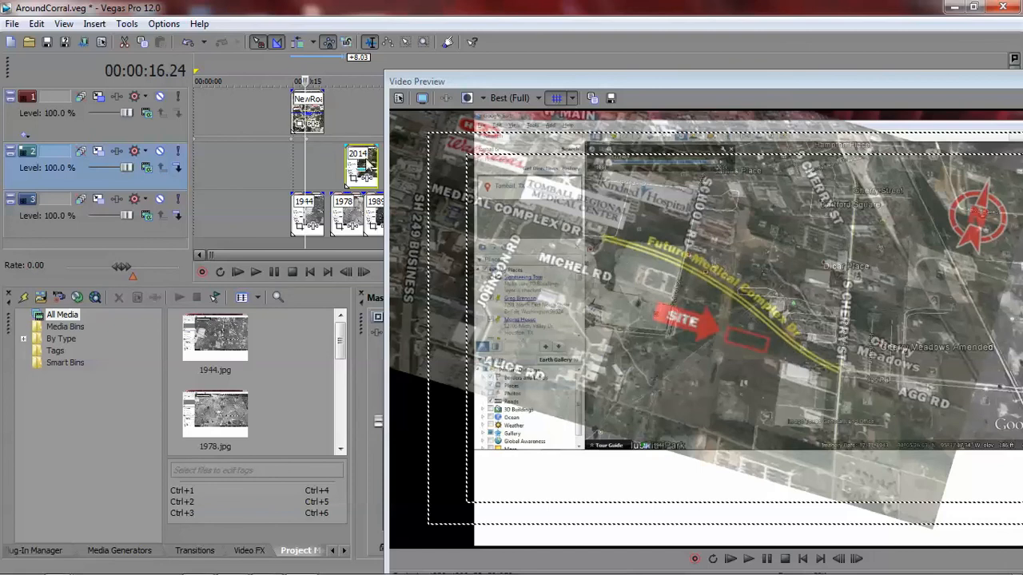
{"action": "left_click_drag", "start_coordinate": [365, 170], "coordinate": [314, 214]}
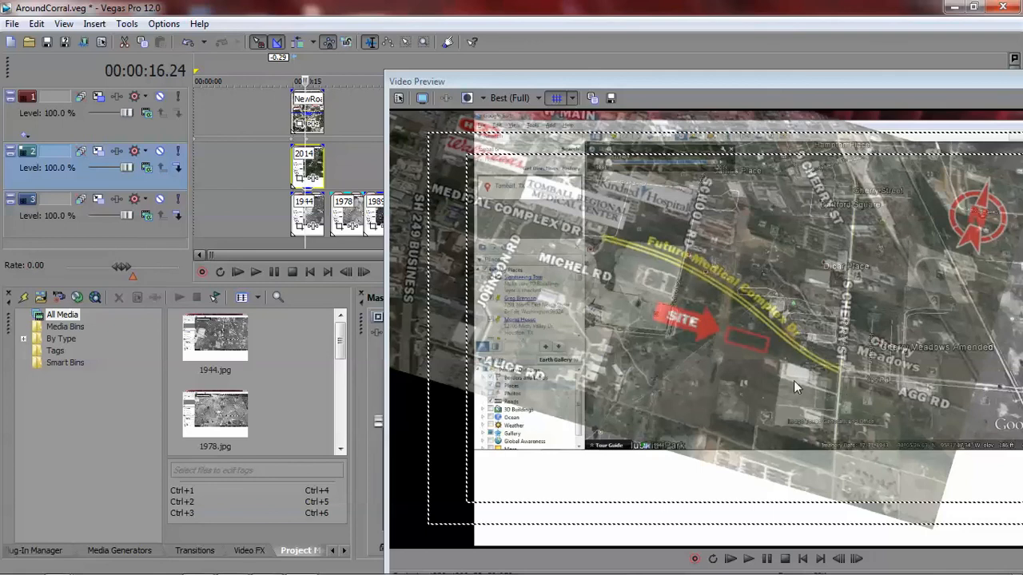
Step: Compare the 1978, 1989 and 2002 images with the blended NewRoad, 2014 and 1944 stack in the preview
{"action": "left_click", "coordinate": [346, 162]}
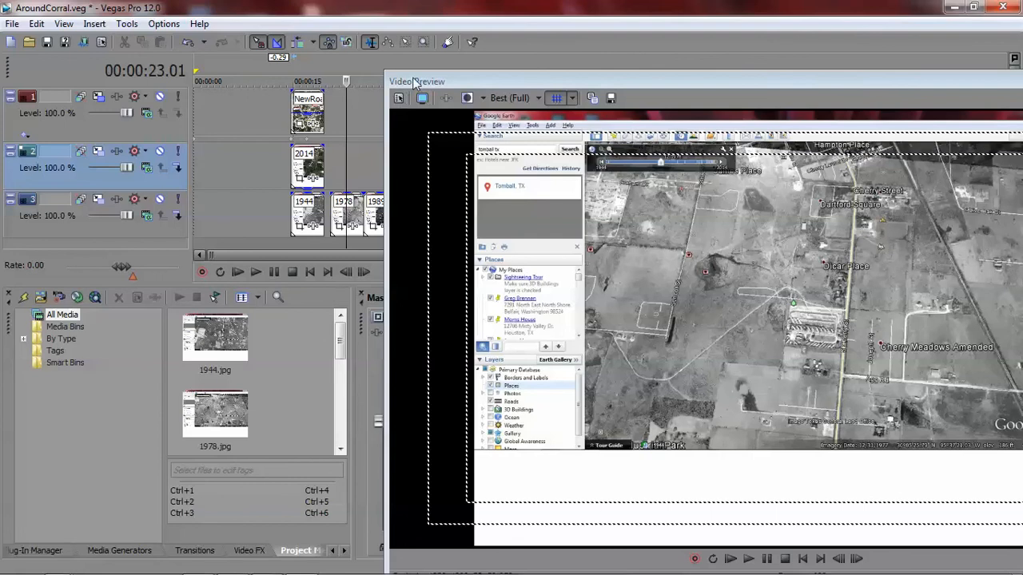
{"action": "left_click_drag", "start_coordinate": [418, 81], "coordinate": [511, 78]}
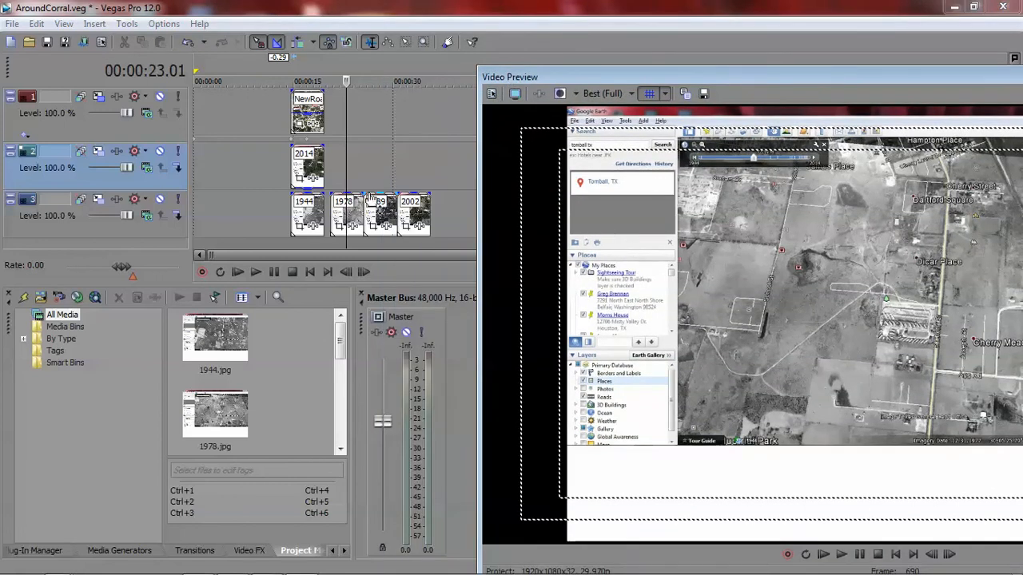
{"action": "left_click", "coordinate": [413, 163]}
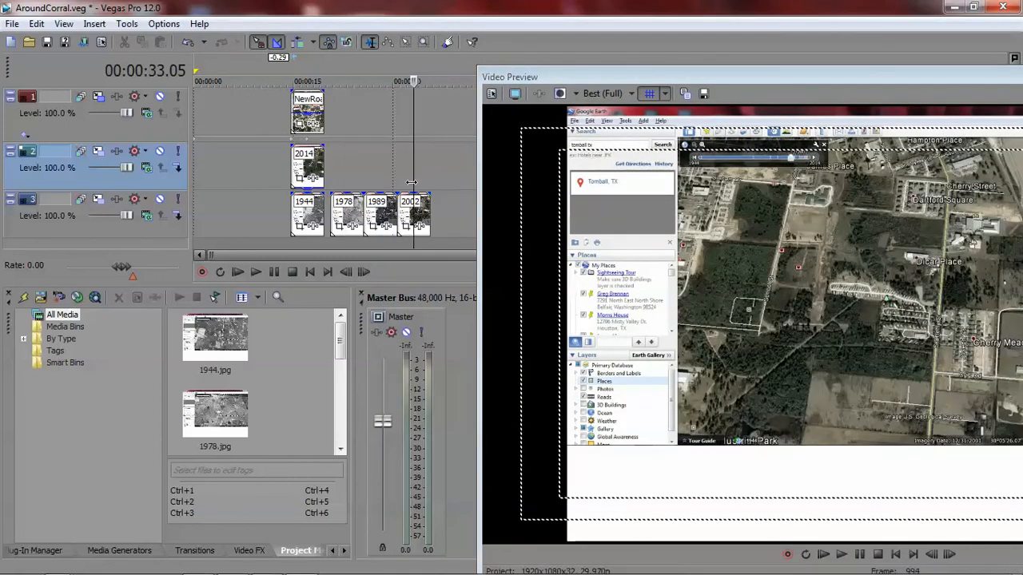
{"action": "left_click", "coordinate": [408, 174]}
{"action": "left_click", "coordinate": [378, 185]}
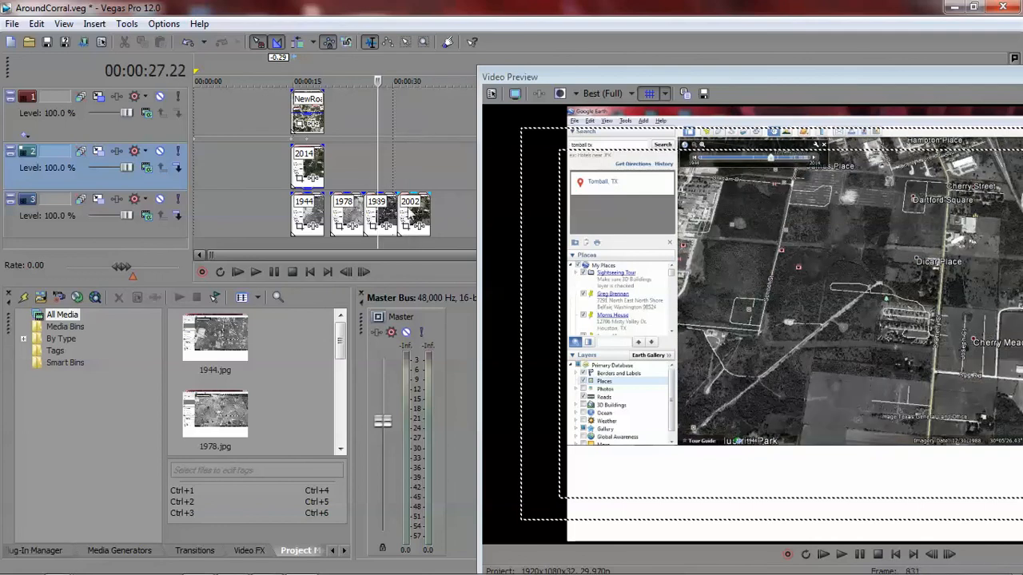
{"action": "left_click", "coordinate": [416, 164]}
{"action": "left_click", "coordinate": [348, 170]}
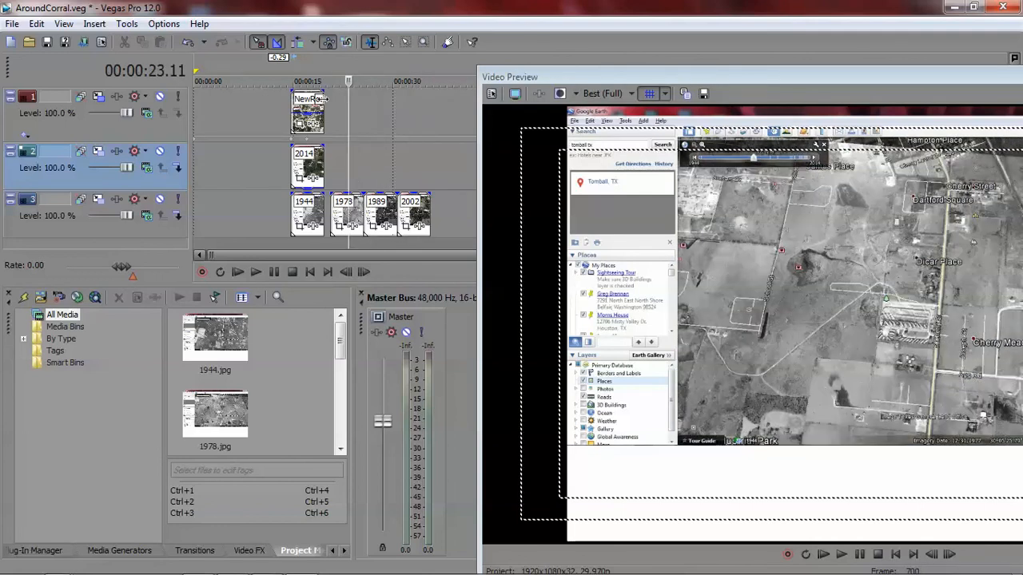
{"action": "left_click", "coordinate": [309, 66]}
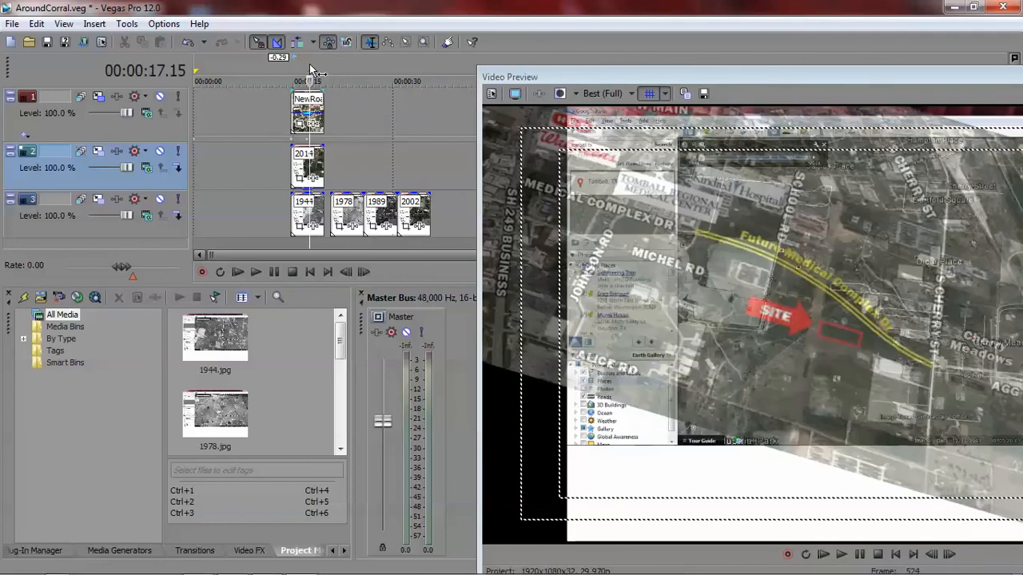
{"action": "left_click", "coordinate": [354, 107]}
{"action": "left_click", "coordinate": [381, 113]}
{"action": "left_click", "coordinate": [414, 114]}
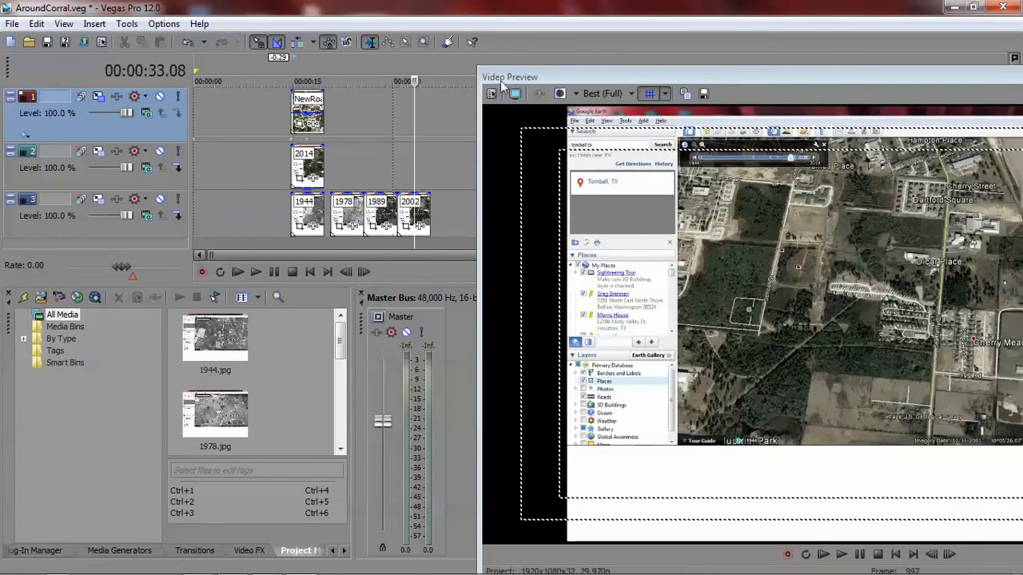
Step: Dock the Video Preview back into the layout and review the 1978 image and the blended stack once more
{"action": "left_click_drag", "start_coordinate": [502, 83], "coordinate": [520, 298]}
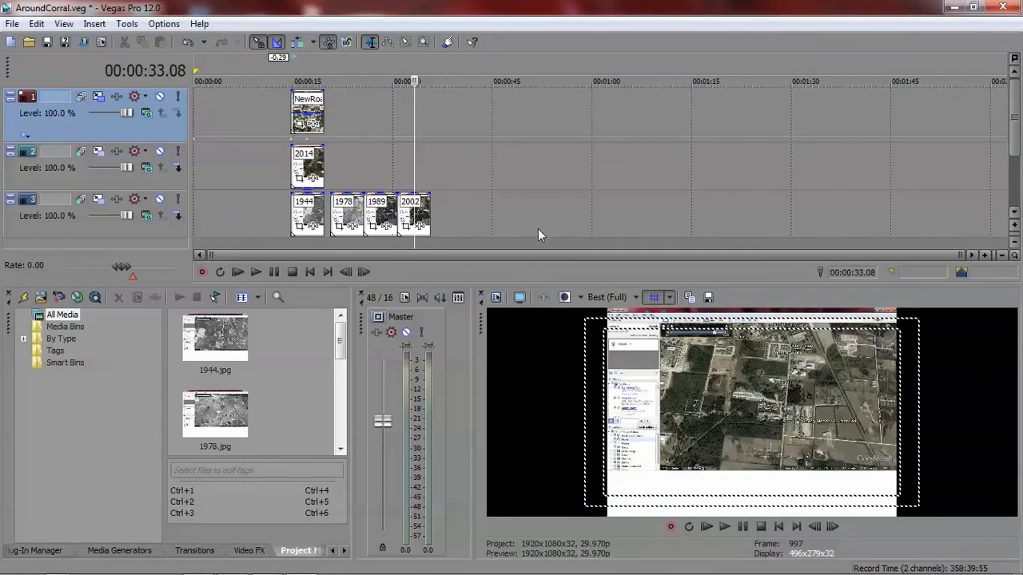
{"action": "left_click", "coordinate": [388, 164]}
{"action": "left_click", "coordinate": [358, 80]}
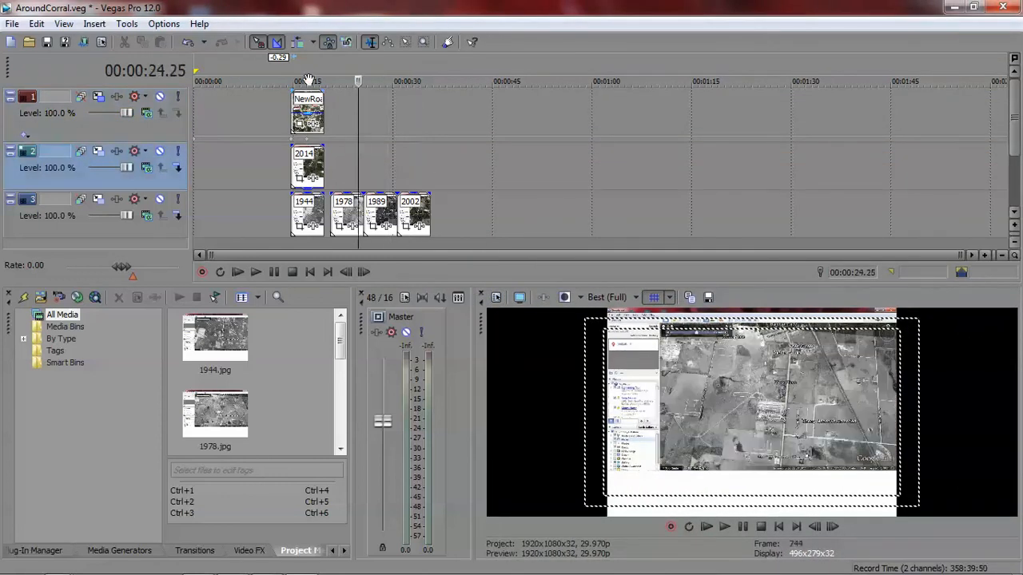
{"action": "left_click", "coordinate": [303, 80]}
{"action": "left_click", "coordinate": [342, 68]}
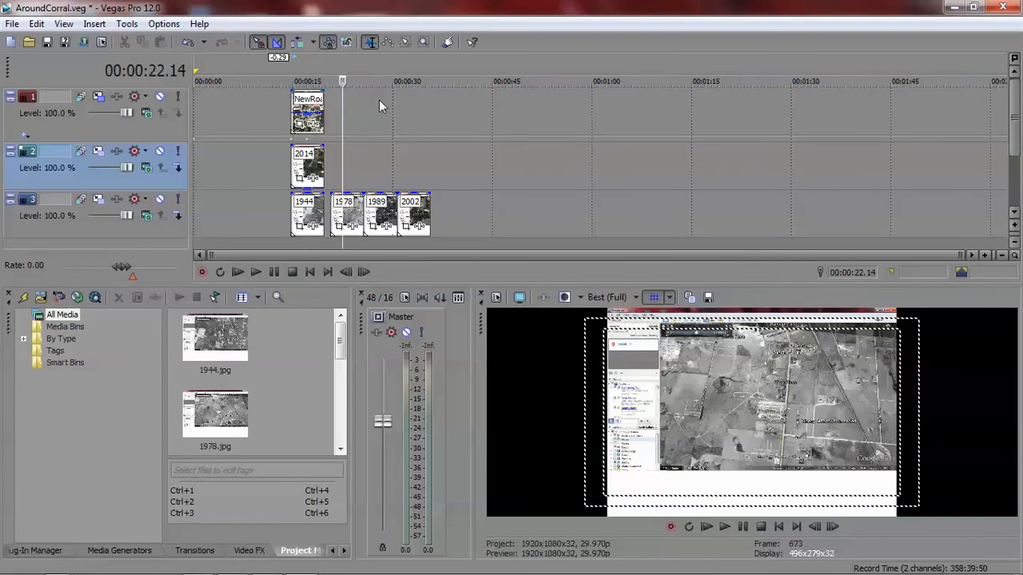